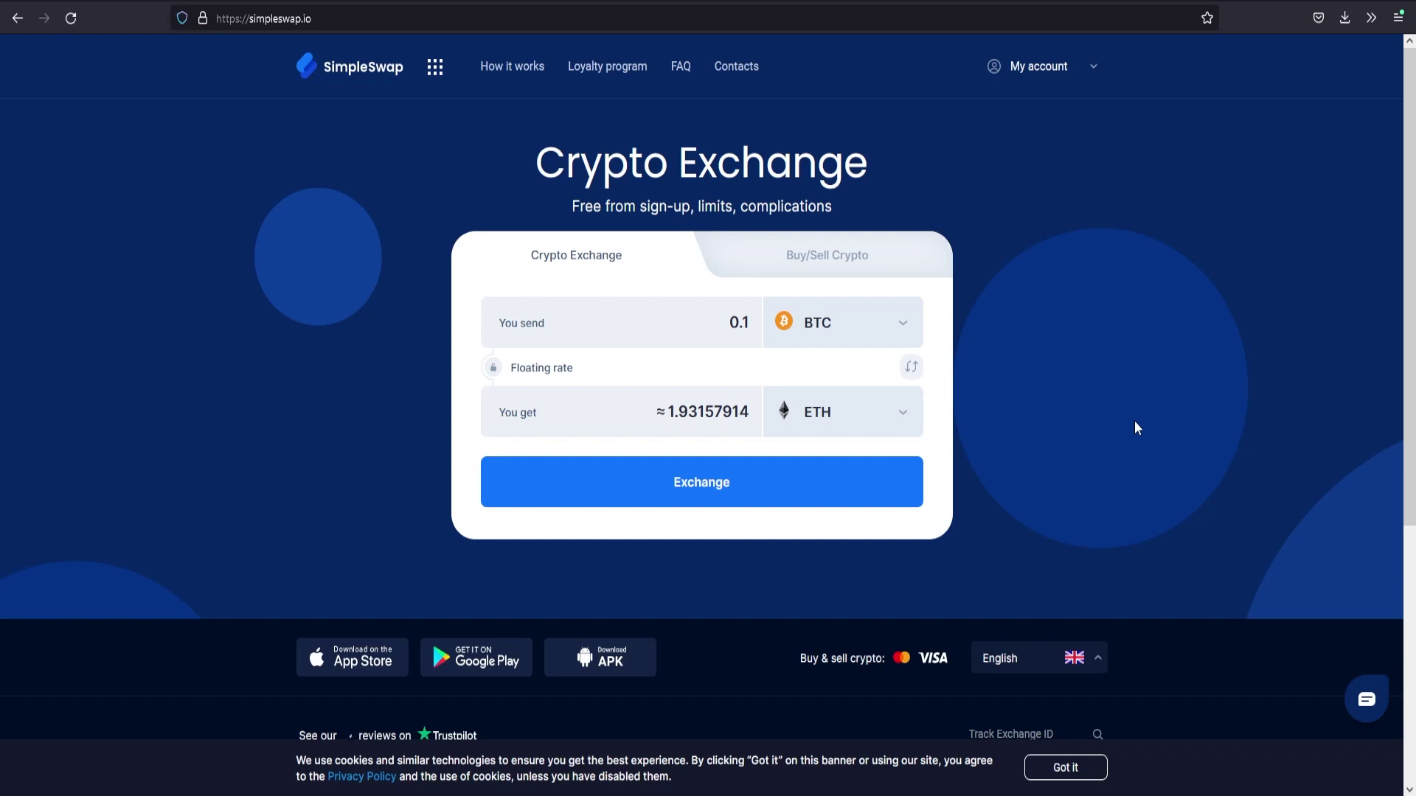
Make HNT the currency to send, found with an 'hnt' search.
click(911, 323)
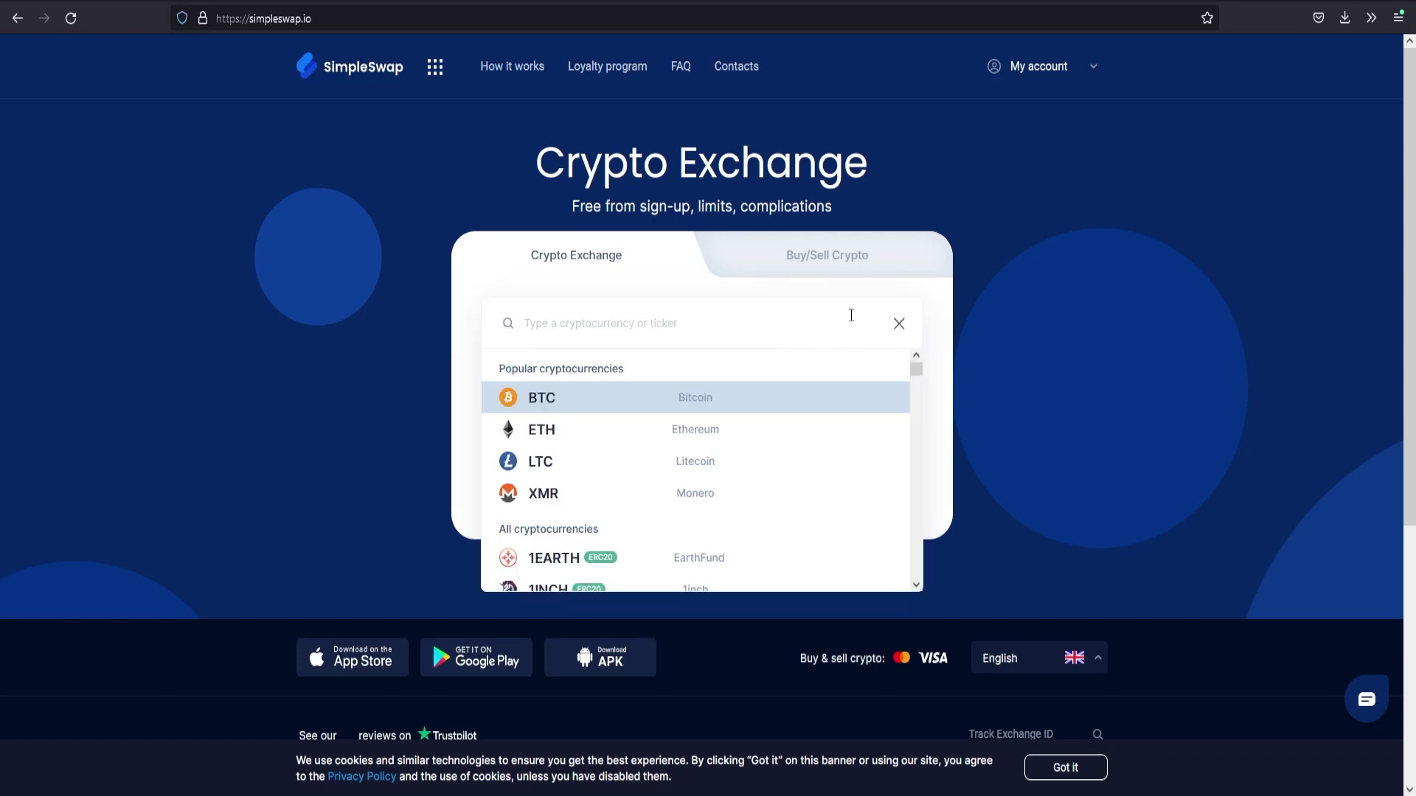
text(hnt)
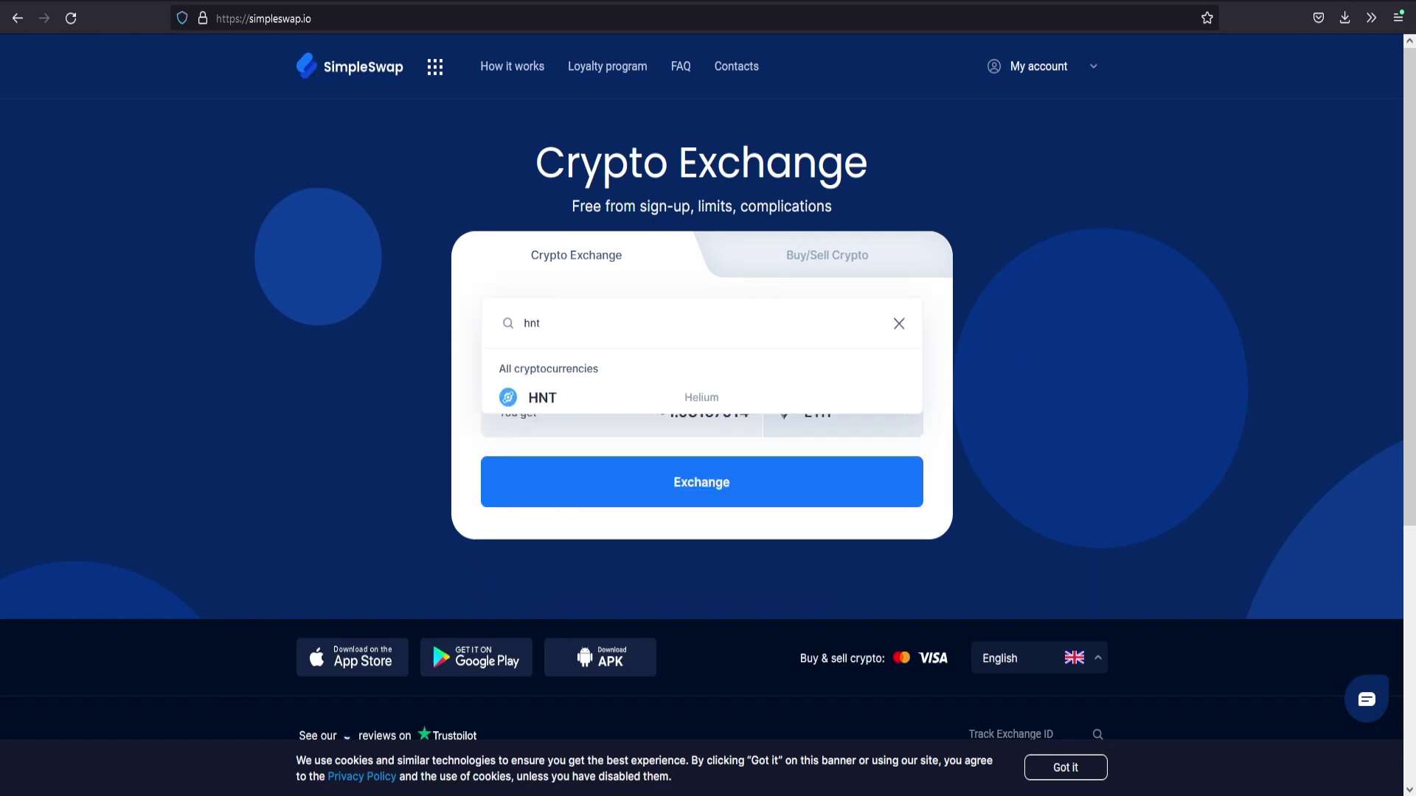
click(578, 399)
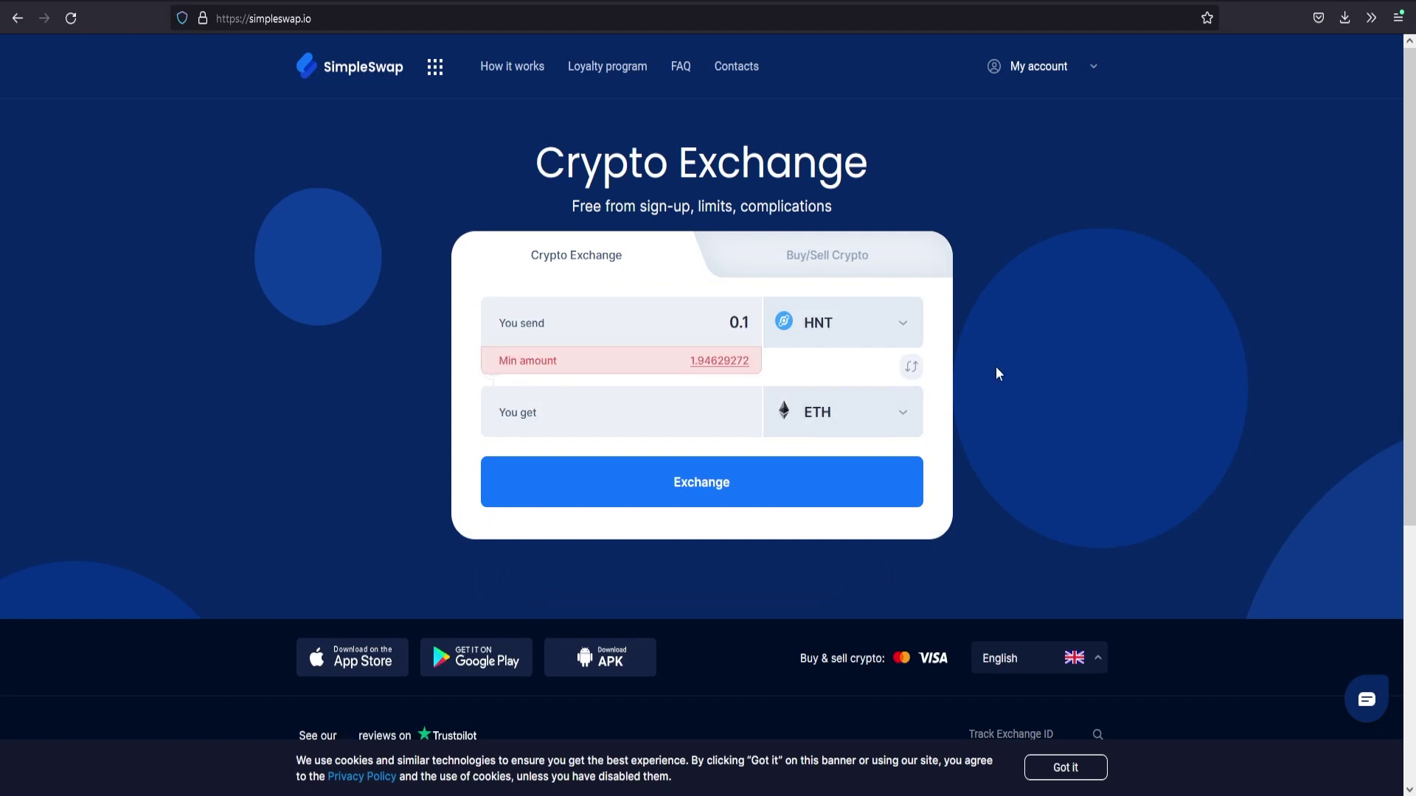
Switch the send currency to USDT TRC20, found with a 'trc' search.
click(911, 317)
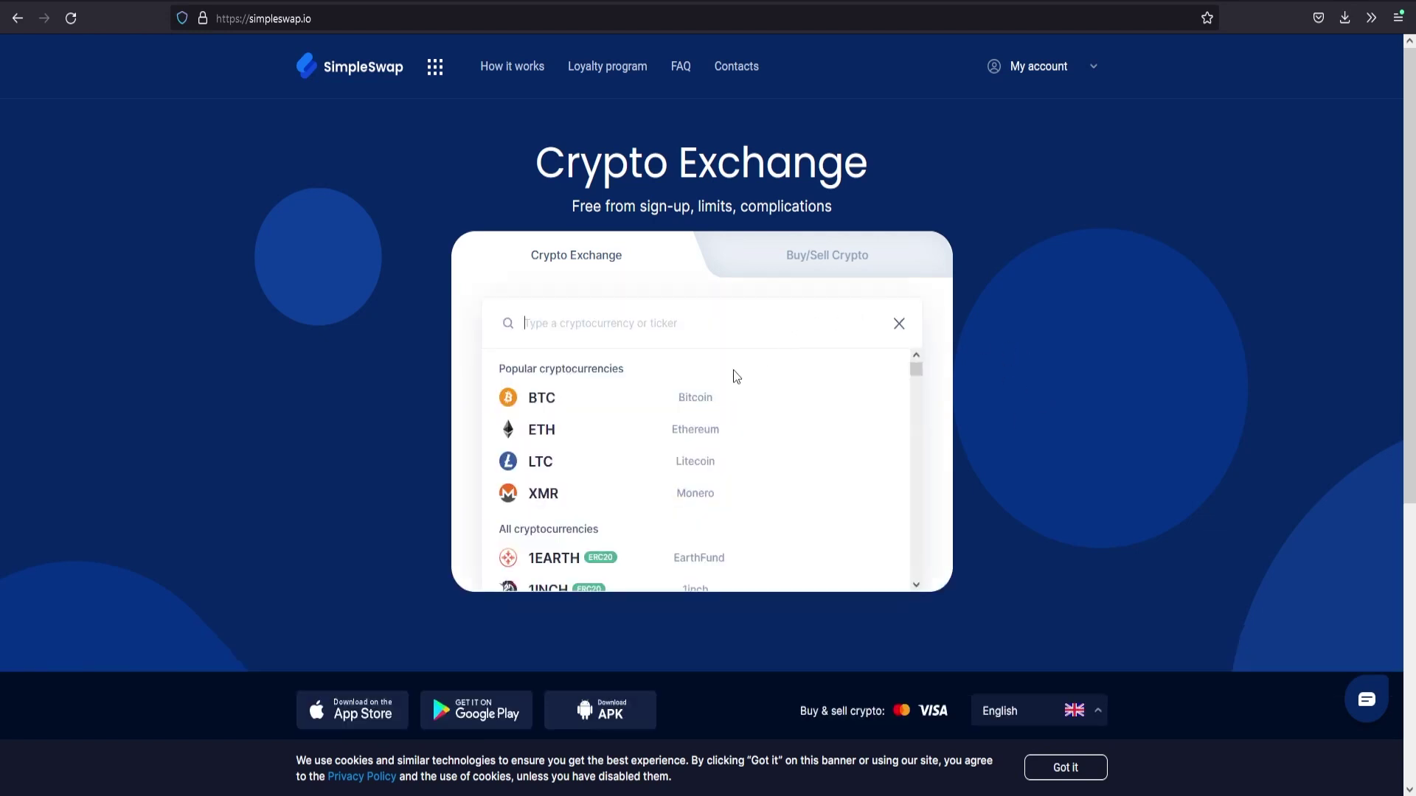
text(trc)
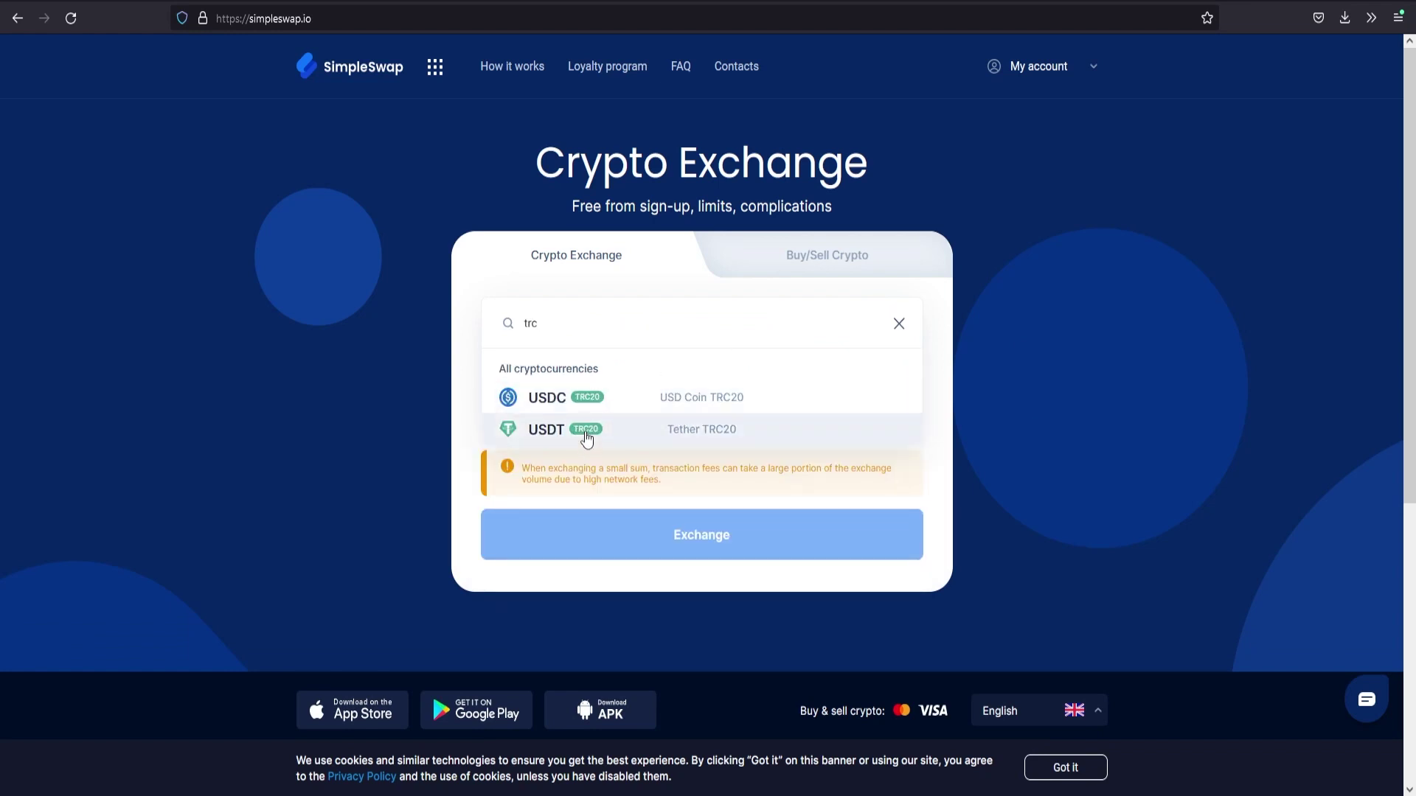
click(586, 438)
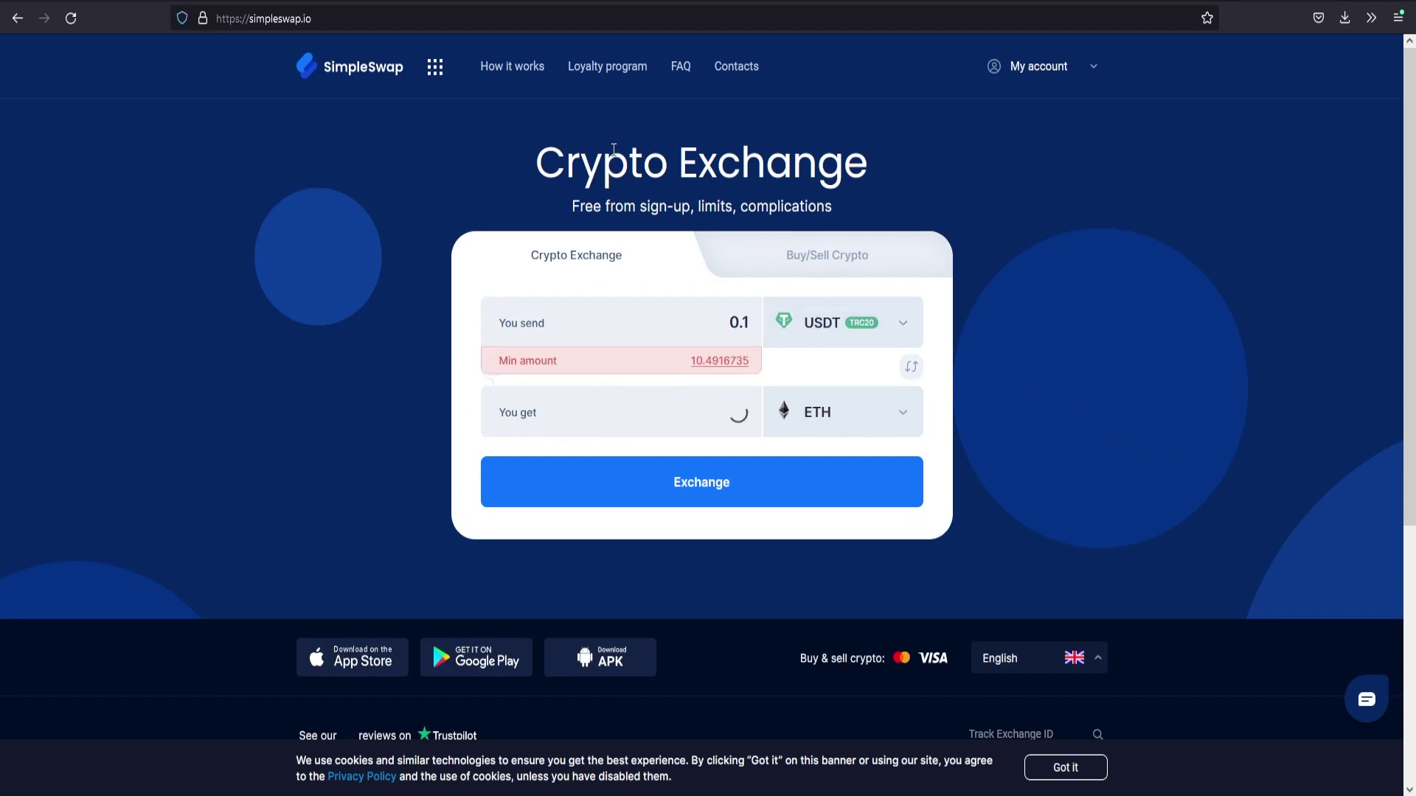
click(602, 67)
Look over the Cashback Subscriptions tiers, pointing out the Swapper card and Bitcoiner's 0.15% rate.
scroll(646, 276, down, 2)
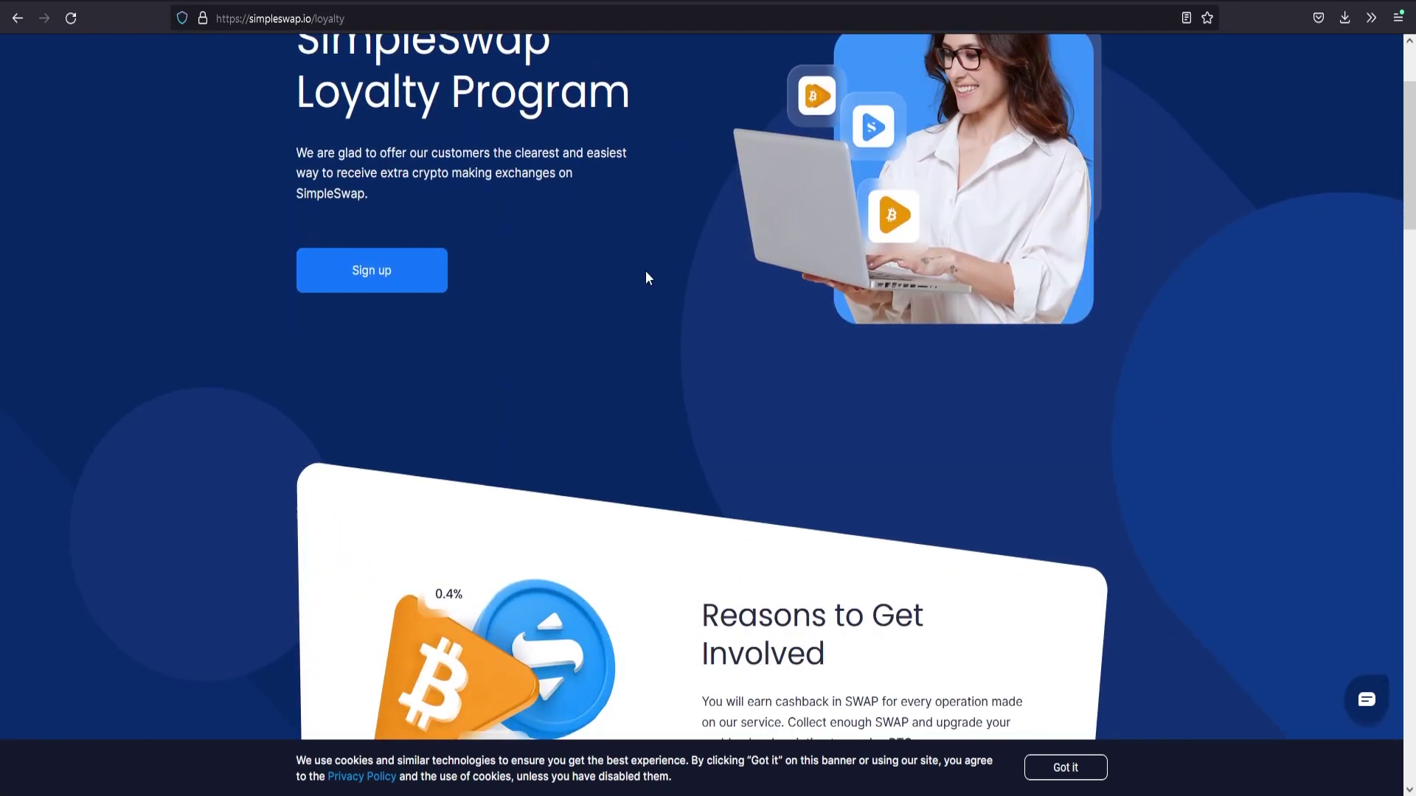
scroll(646, 277, down, 12)
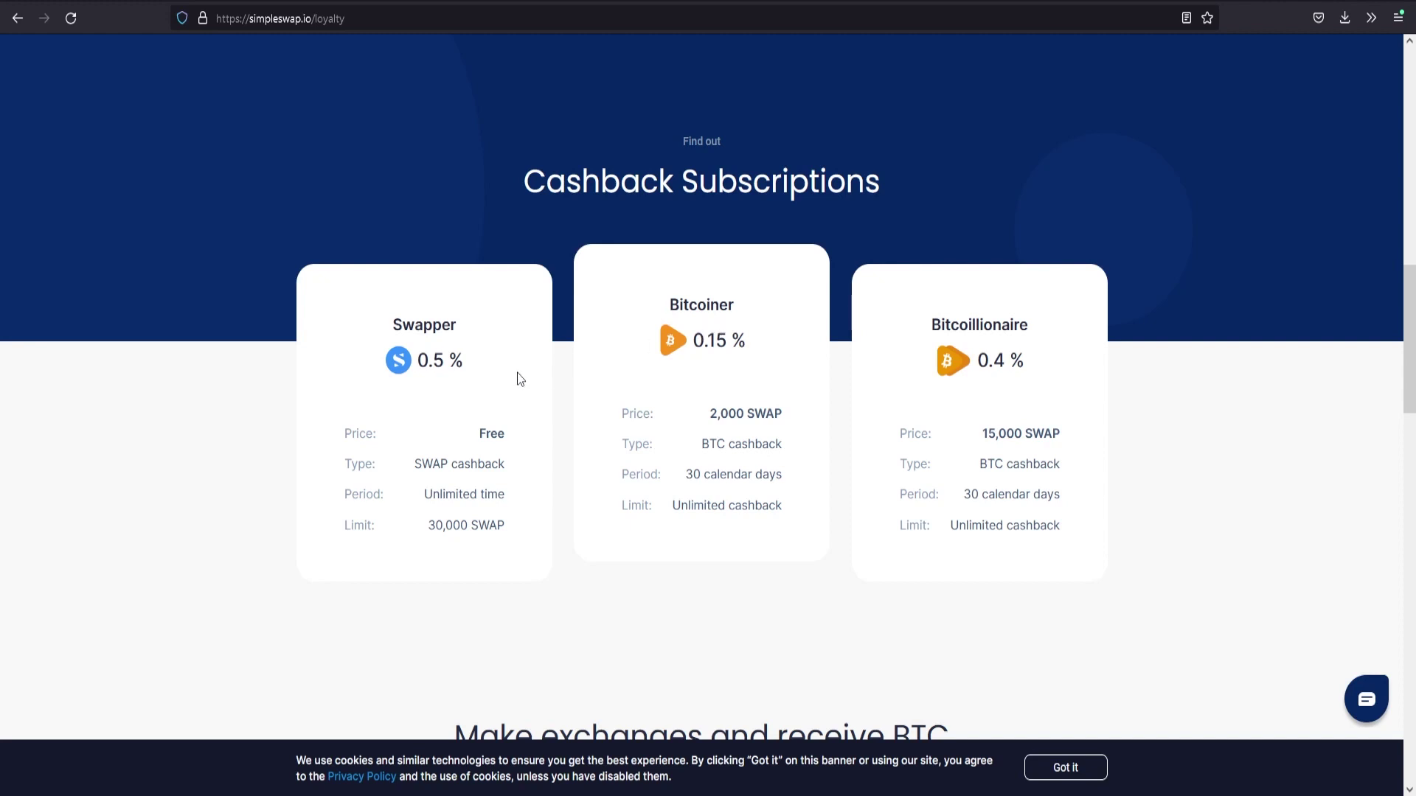
drag(432, 465, 466, 464)
drag(747, 342, 688, 338)
click(836, 385)
scroll(811, 441, up, 10)
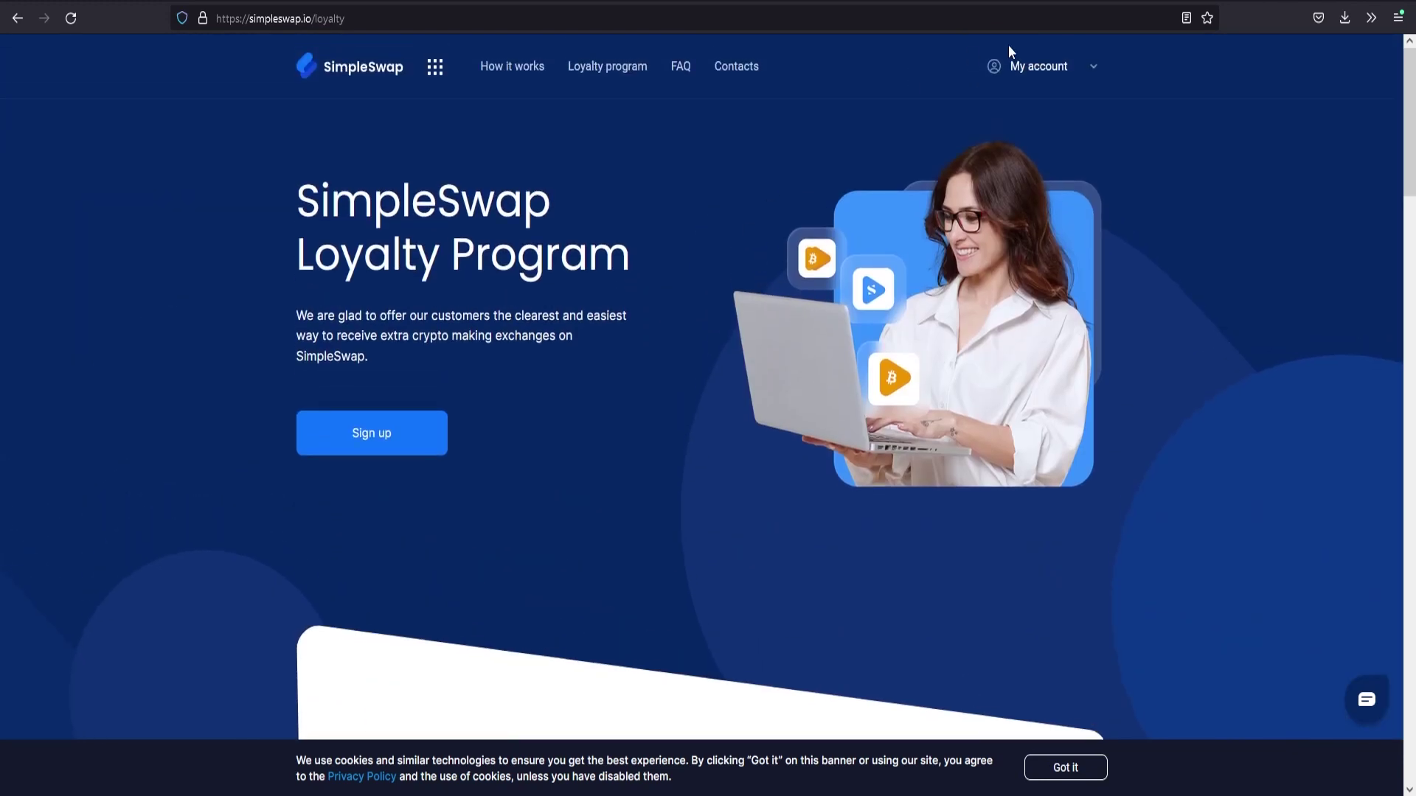
click(1093, 71)
Check the refunded HNT operation, 2,827 SWAP balance and 0.15% BTC cashback, then start a new exchange.
click(966, 193)
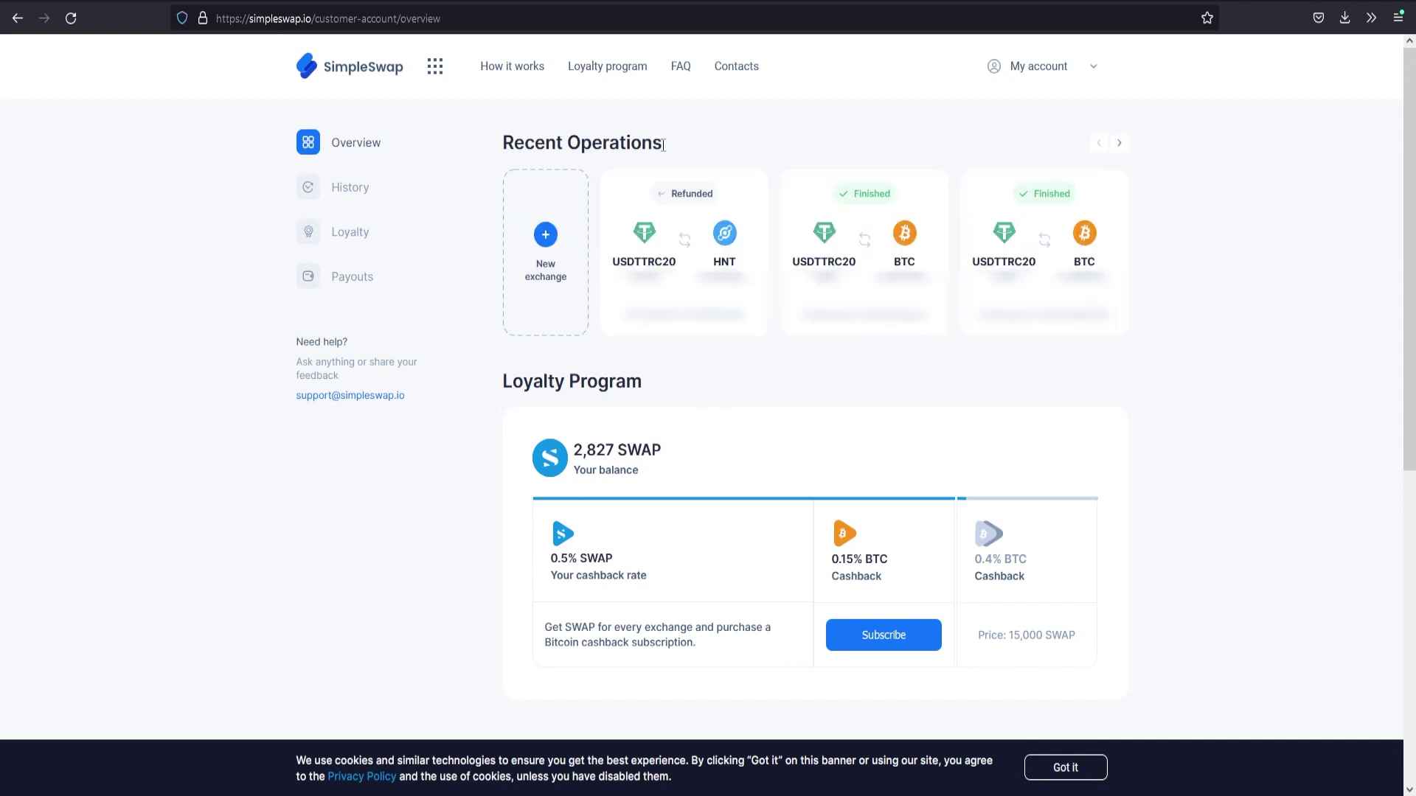
drag(474, 141, 754, 175)
click(1110, 365)
scroll(1202, 279, down, 1)
scroll(1198, 288, up, 1)
drag(575, 450, 710, 476)
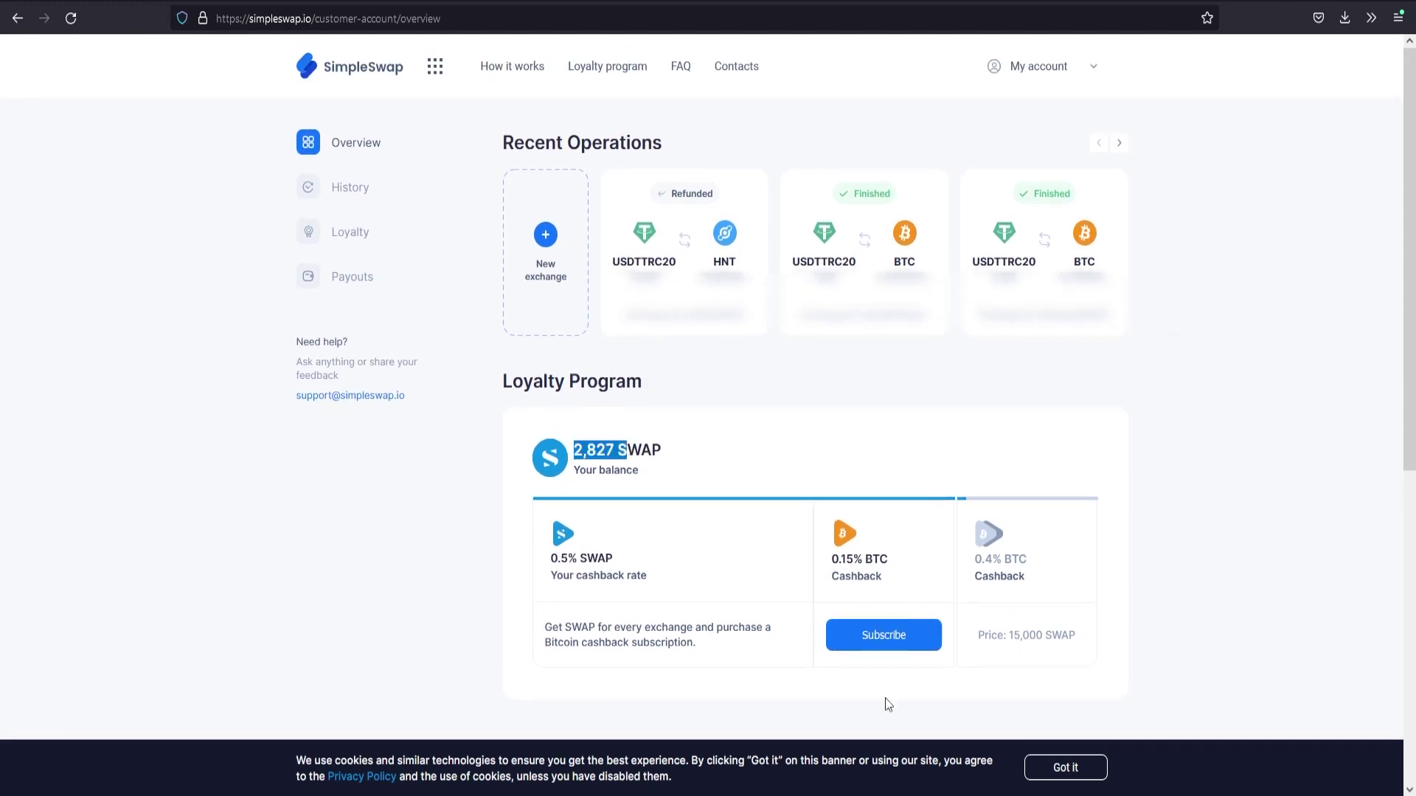
drag(841, 560, 849, 566)
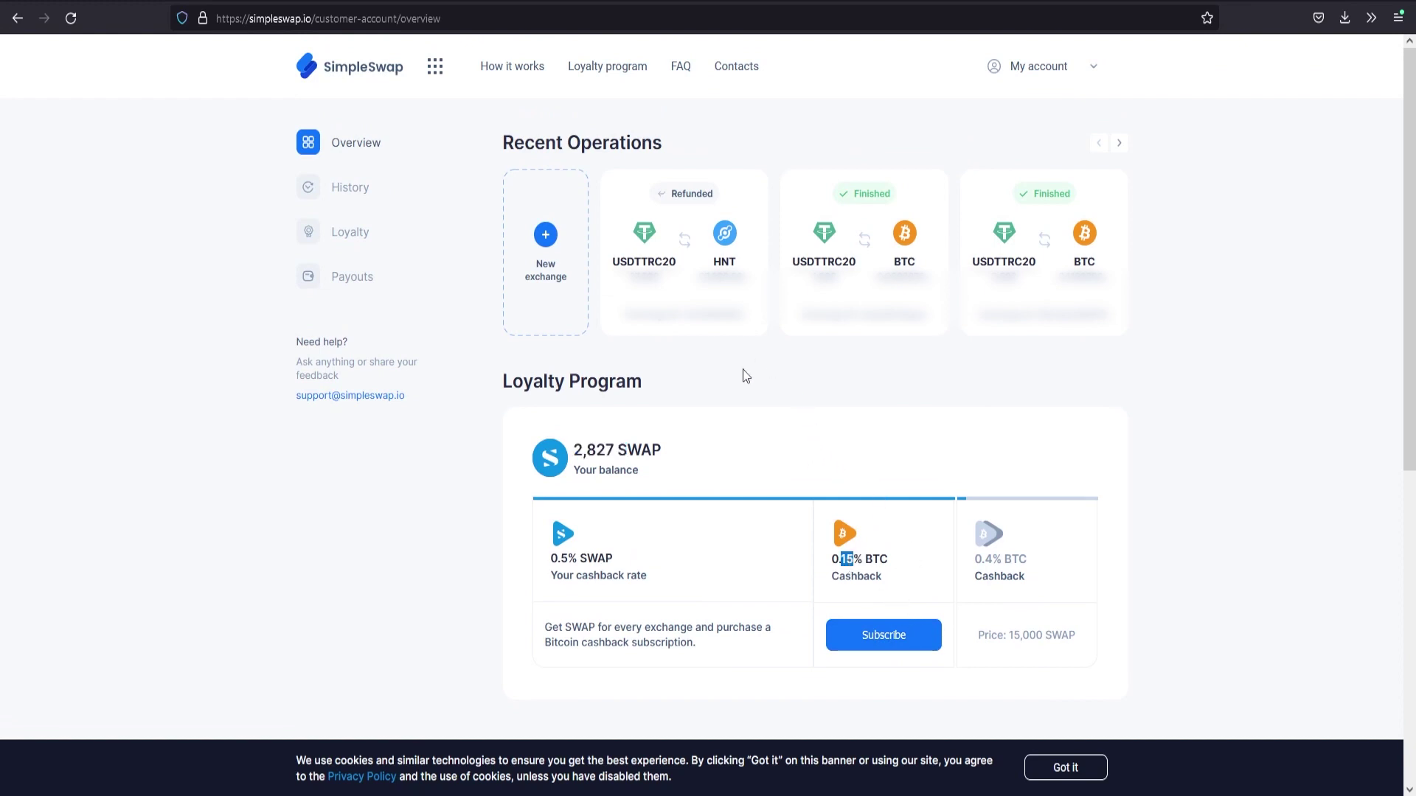
click(538, 252)
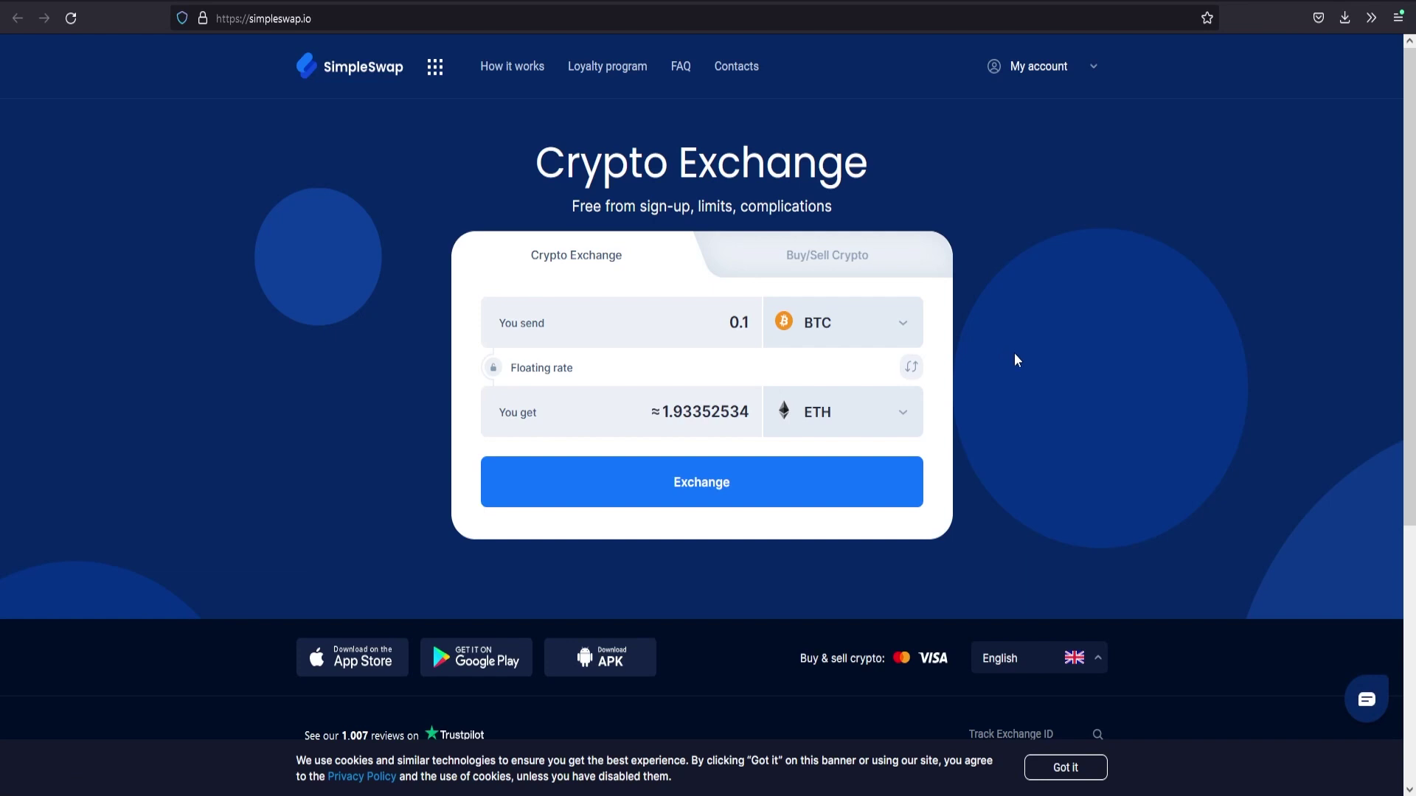
Choose USDT TRC20 to send, enter an amount of 600, and choose BTC to receive.
click(863, 330)
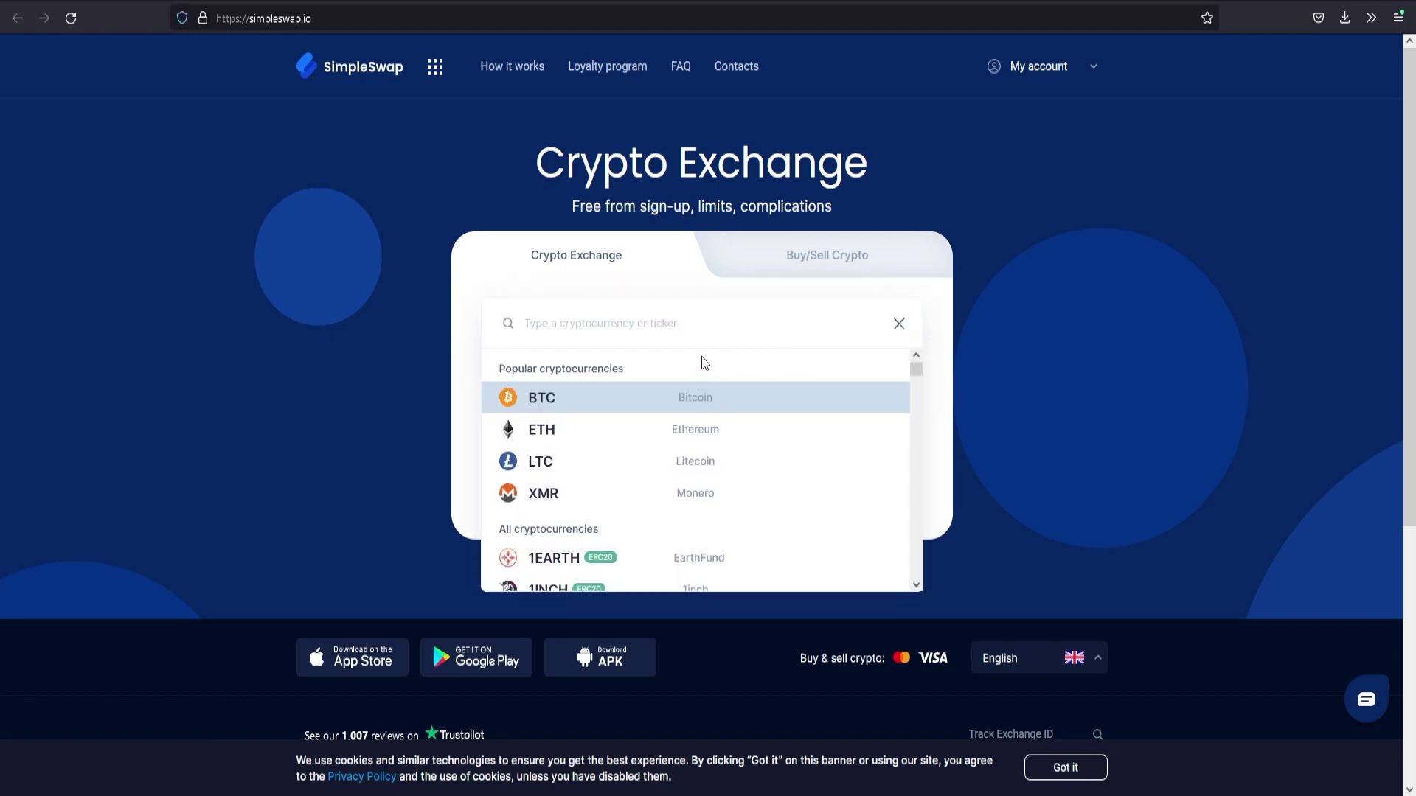
text(usdt)
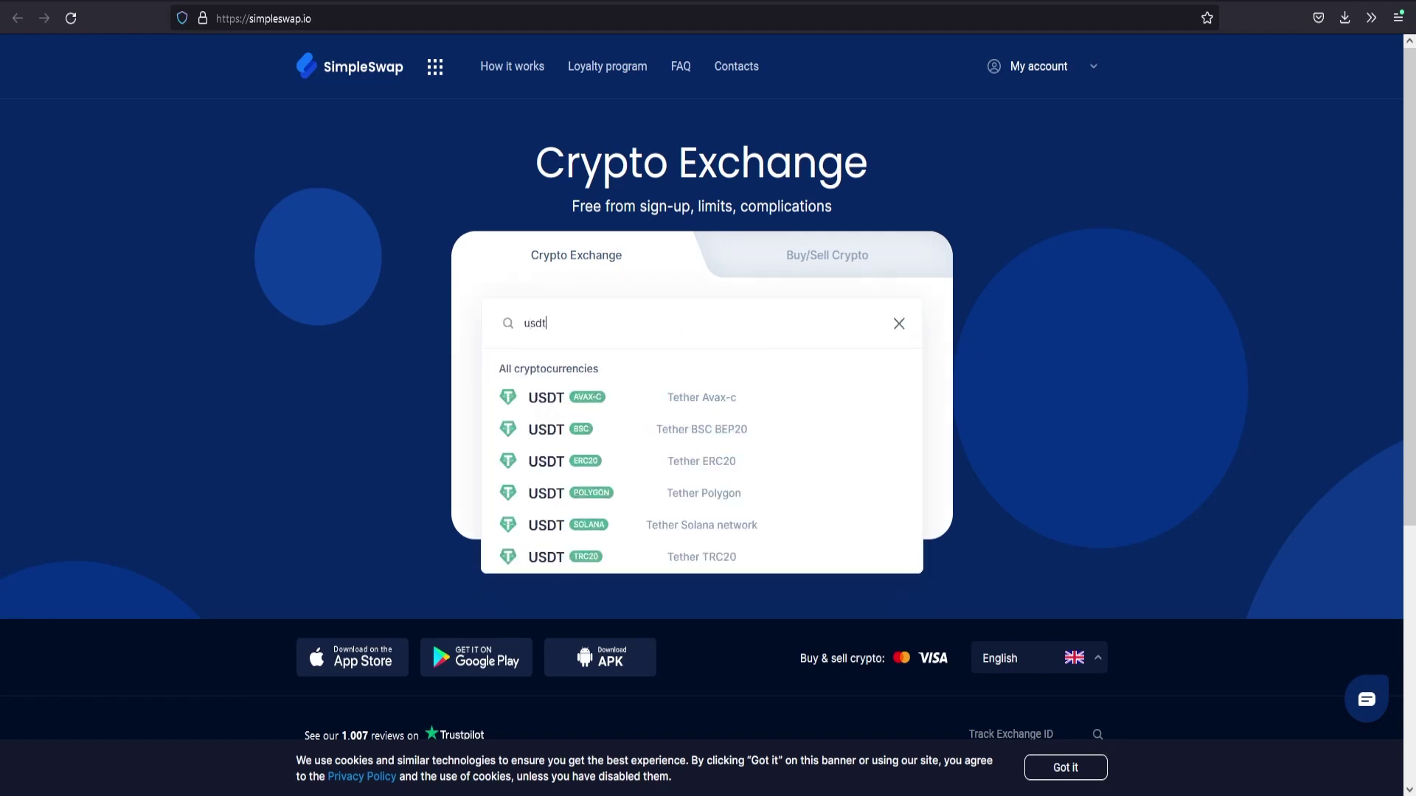
click(614, 555)
drag(739, 322, 683, 321)
key(ctrl+a)
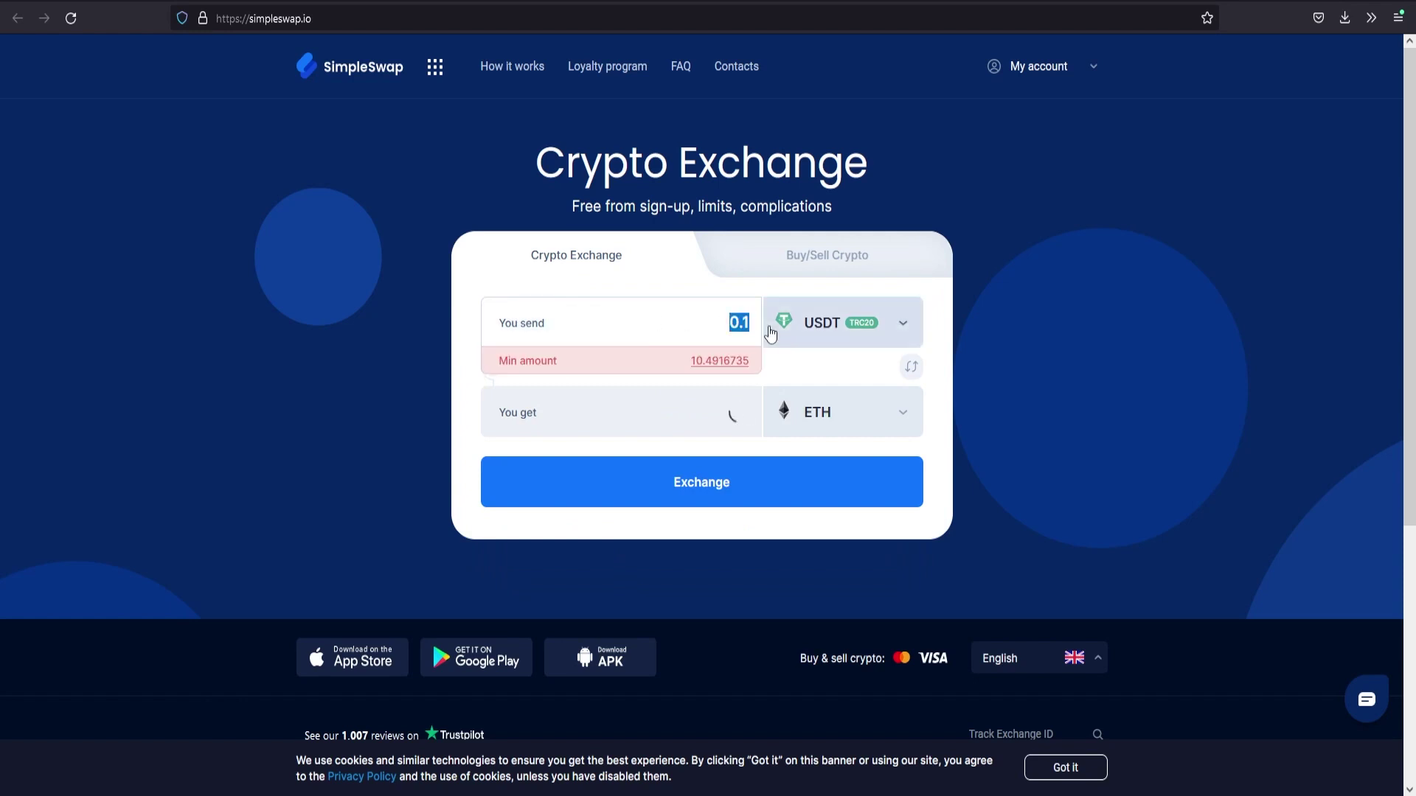
text(600)
click(841, 412)
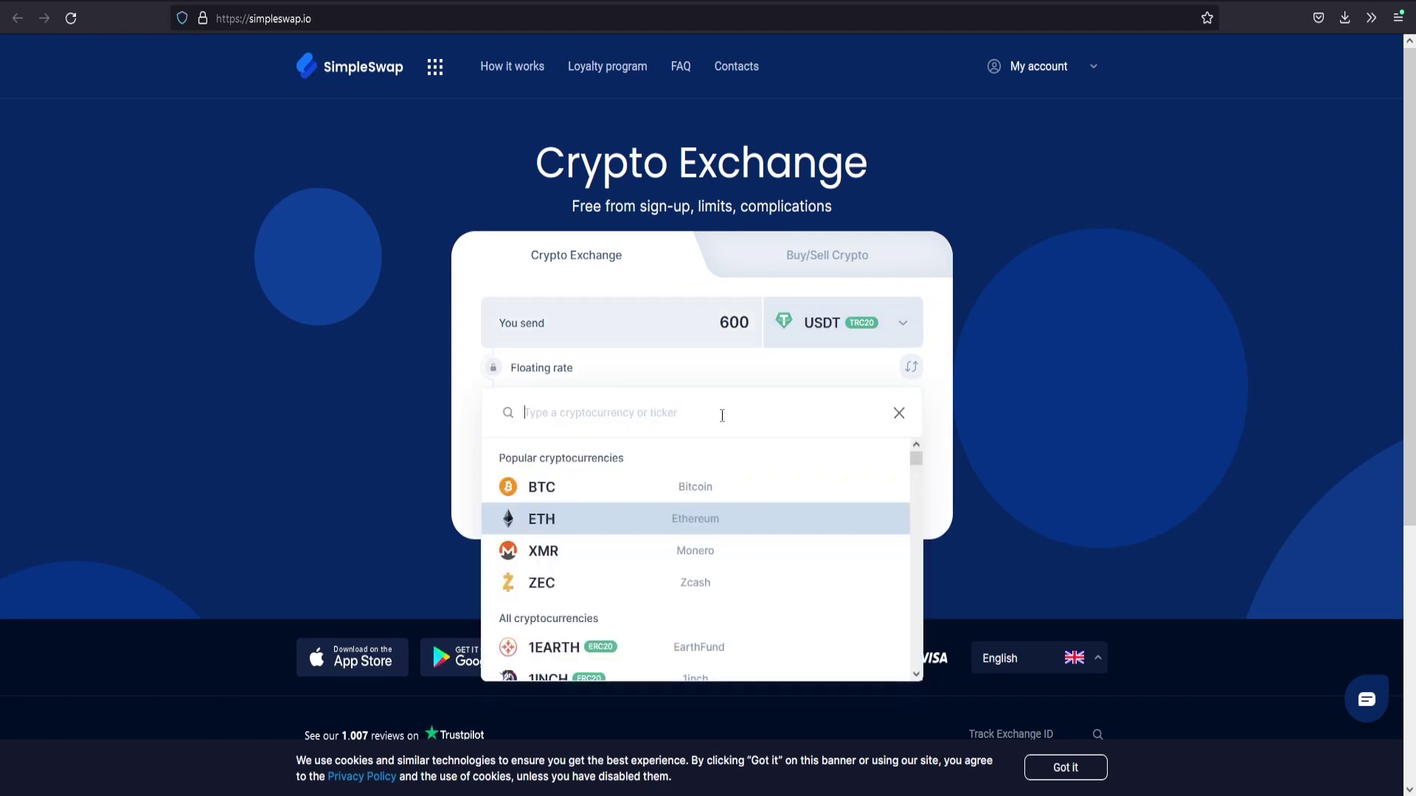
click(616, 490)
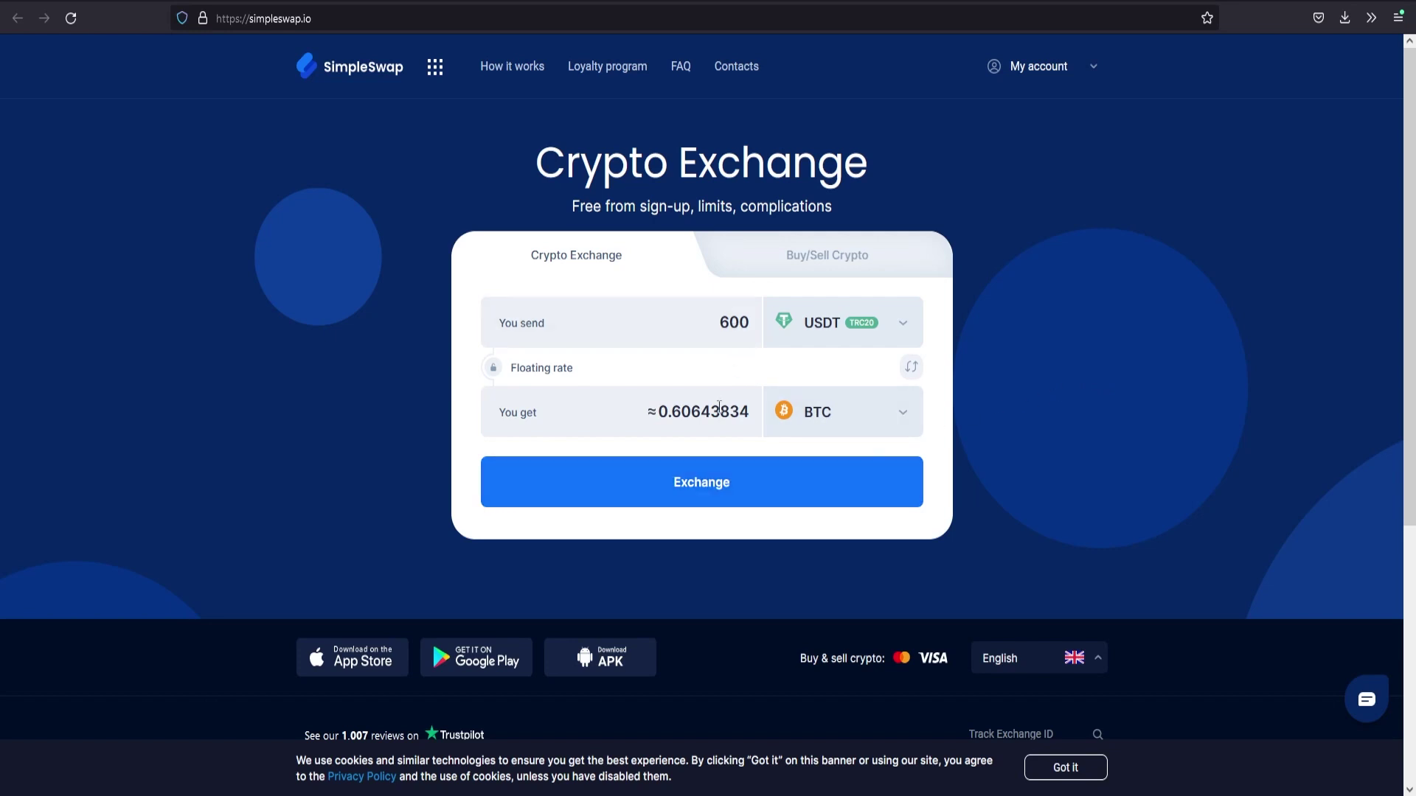
Switch the rate to fixed and back to floating, comparing the ≈0.03095613 BTC estimate.
mouse_move(668, 410)
mouse_down()
mouse_move(703, 412)
mouse_move(686, 413)
mouse_up()
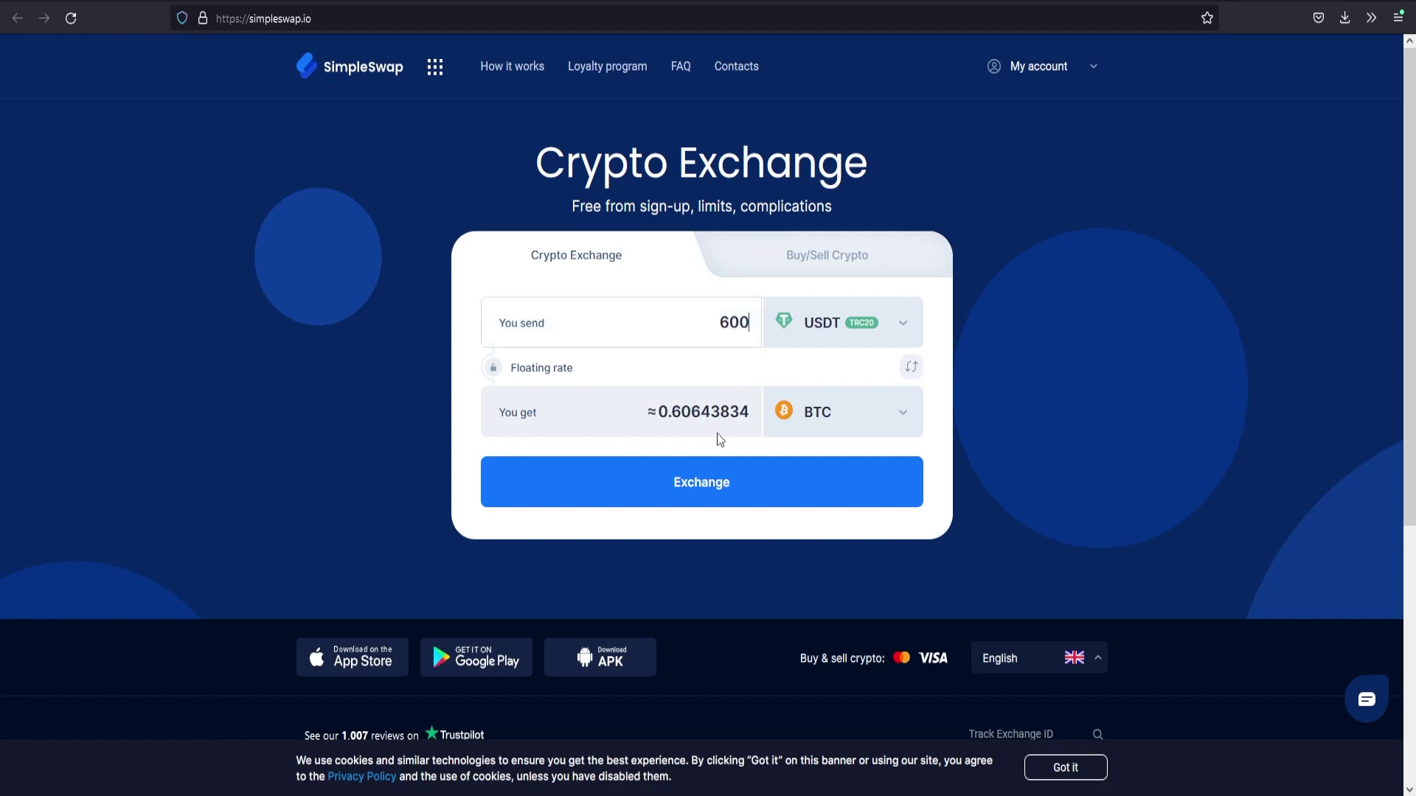
double_click(670, 411)
click(493, 368)
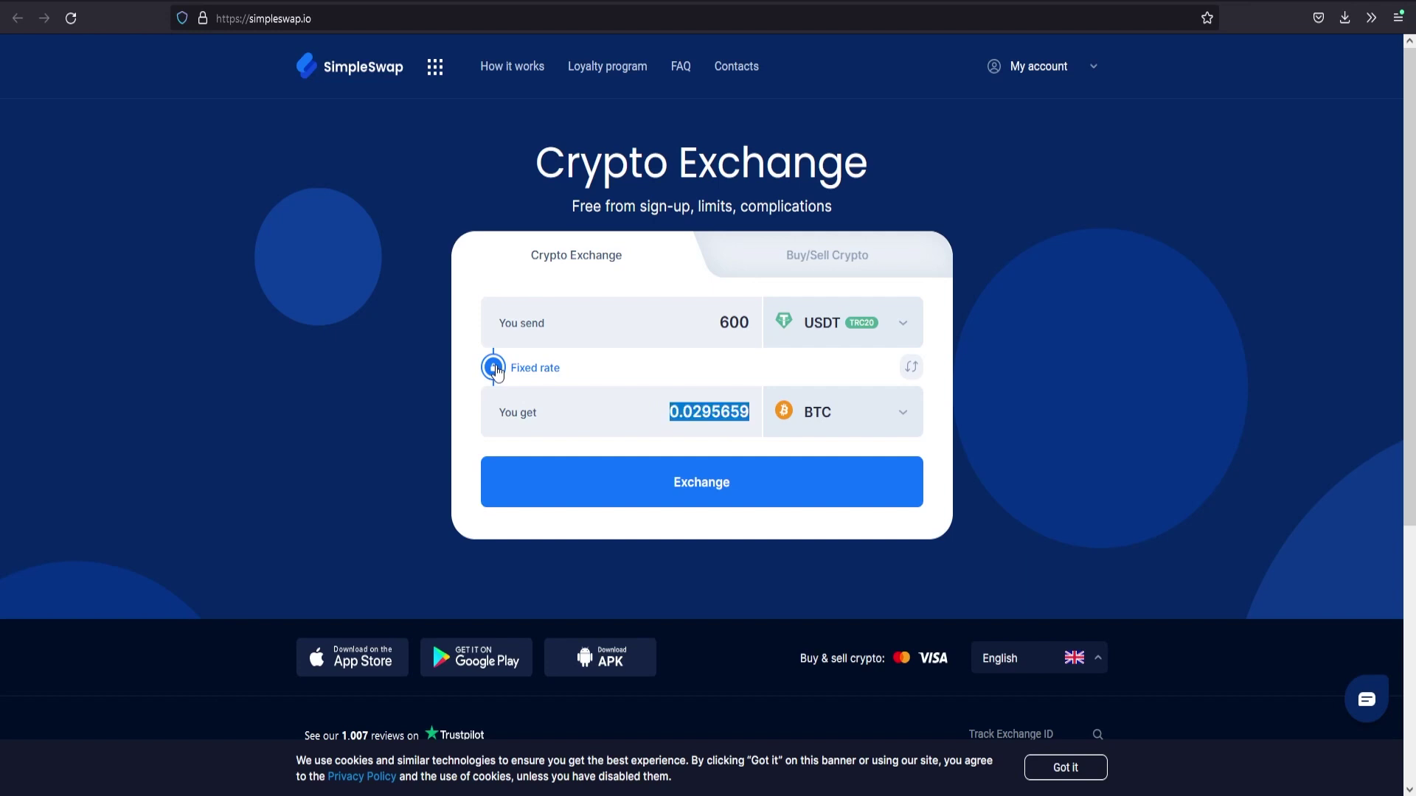
click(494, 368)
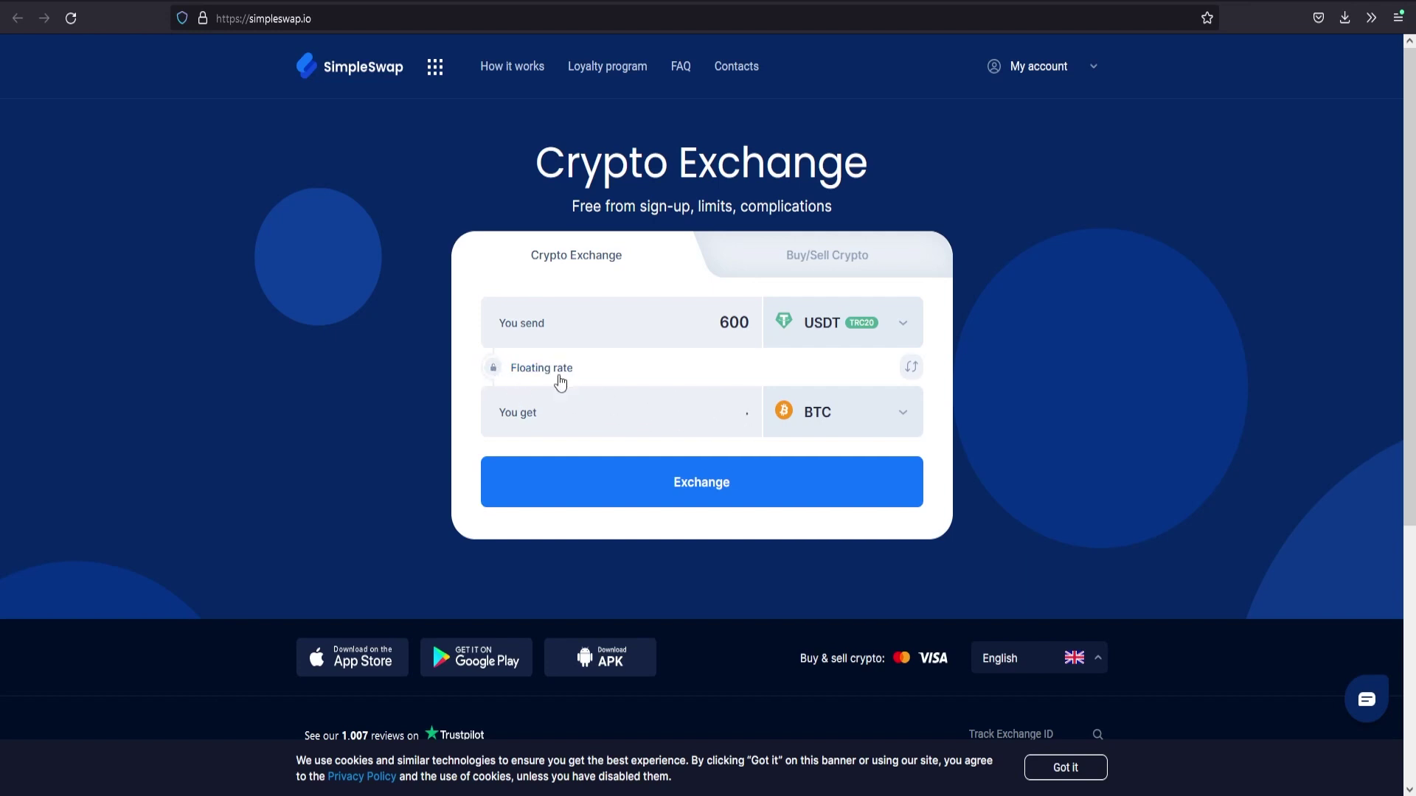
drag(662, 411, 732, 414)
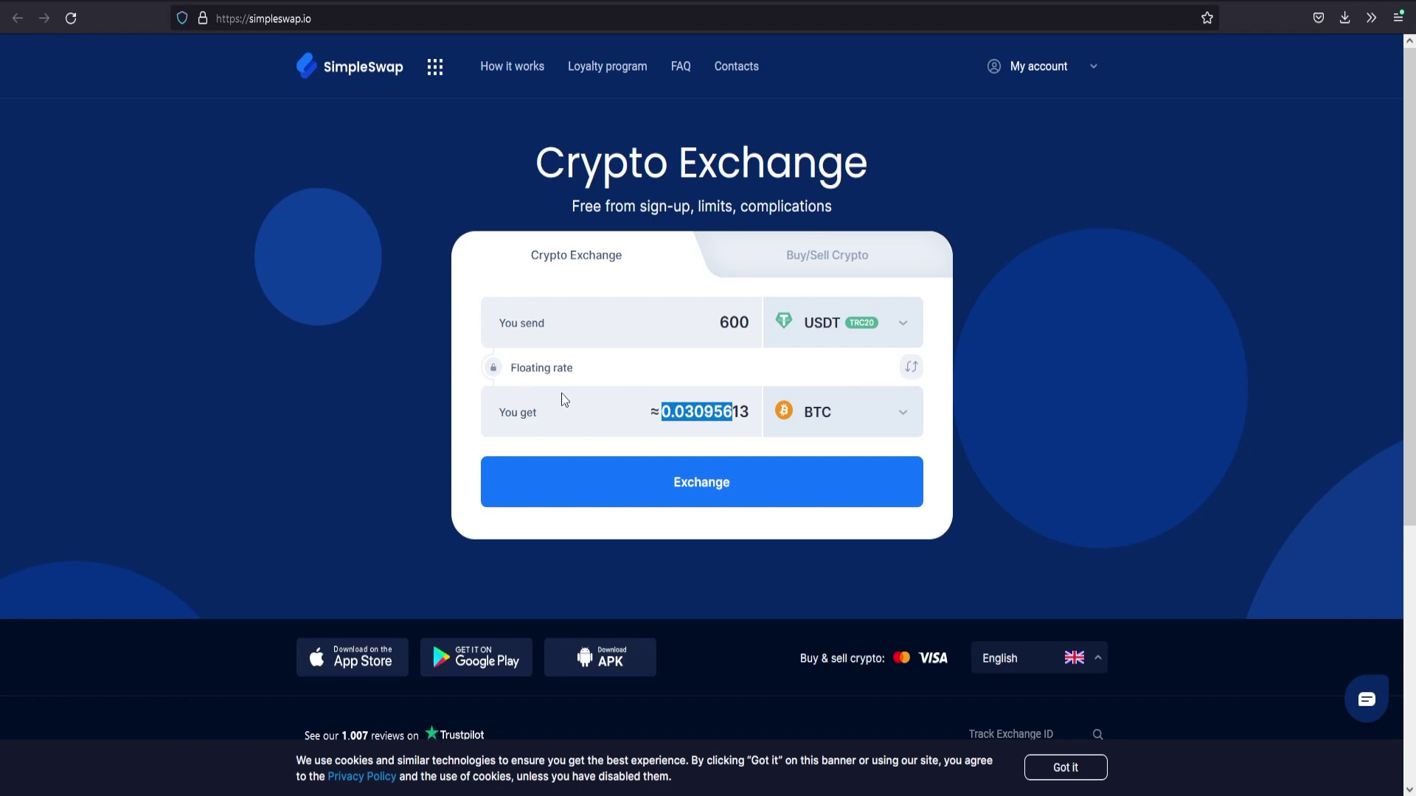
click(1028, 380)
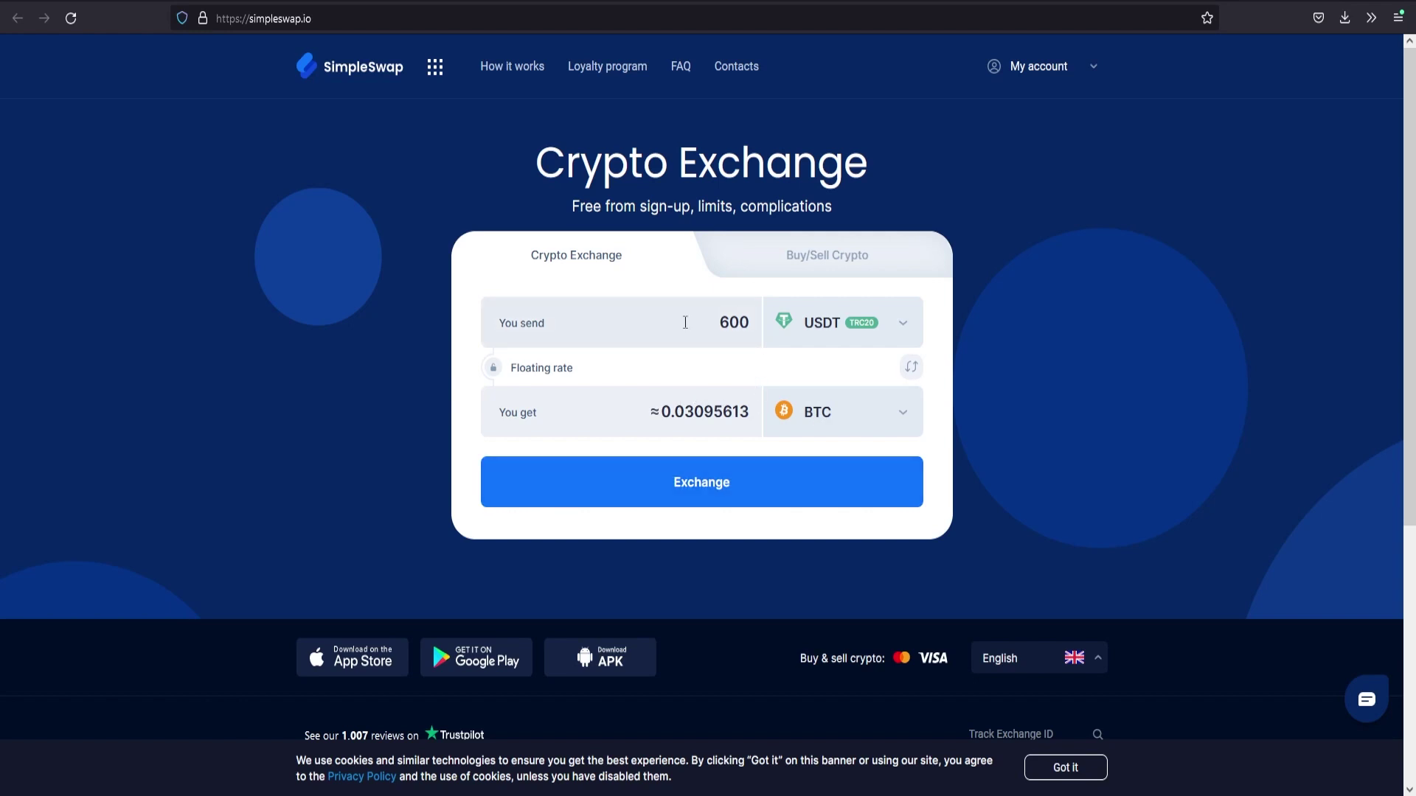
Continue with the 600 USDT TRC20 to BTC exchange and check its estimated BTC amount.
click(712, 497)
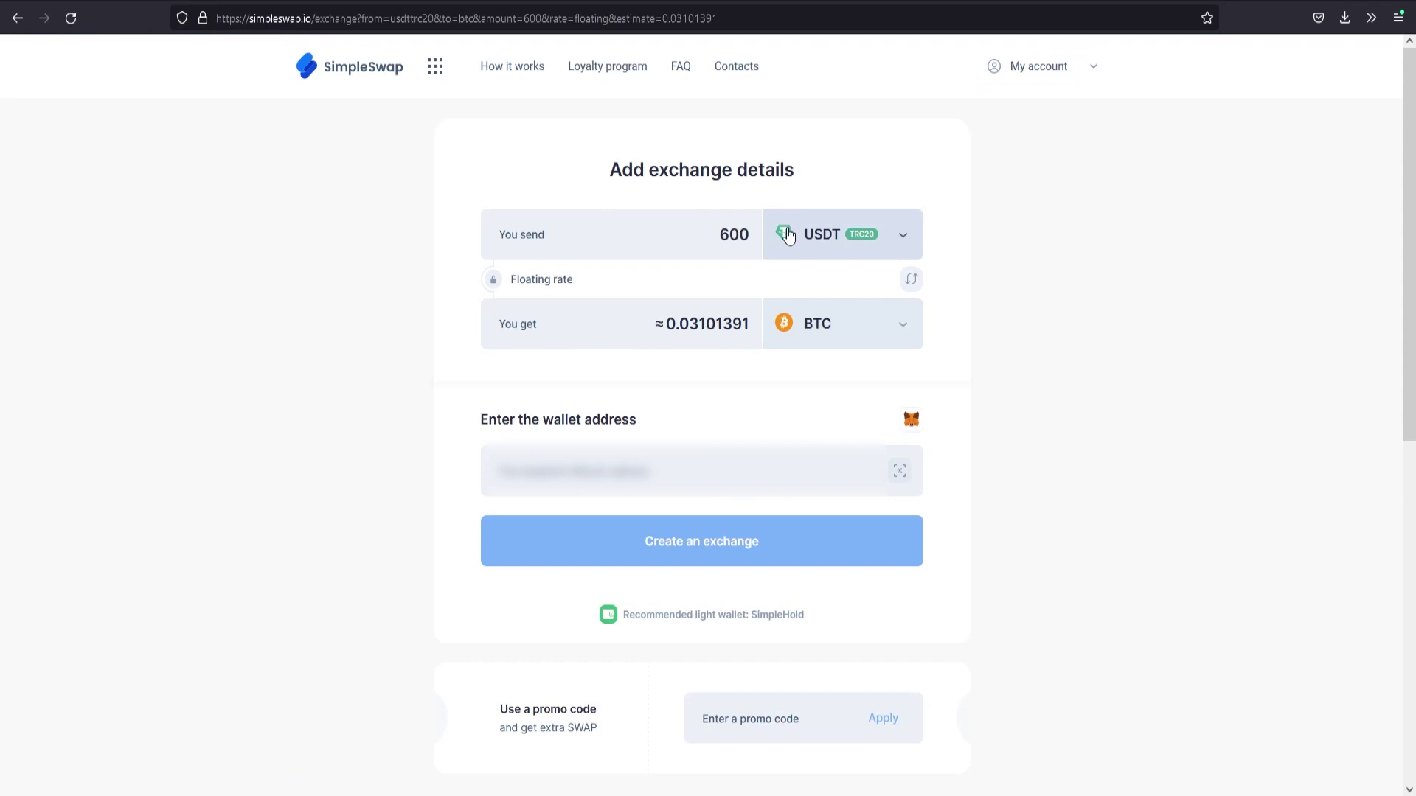
double_click(693, 321)
click(745, 401)
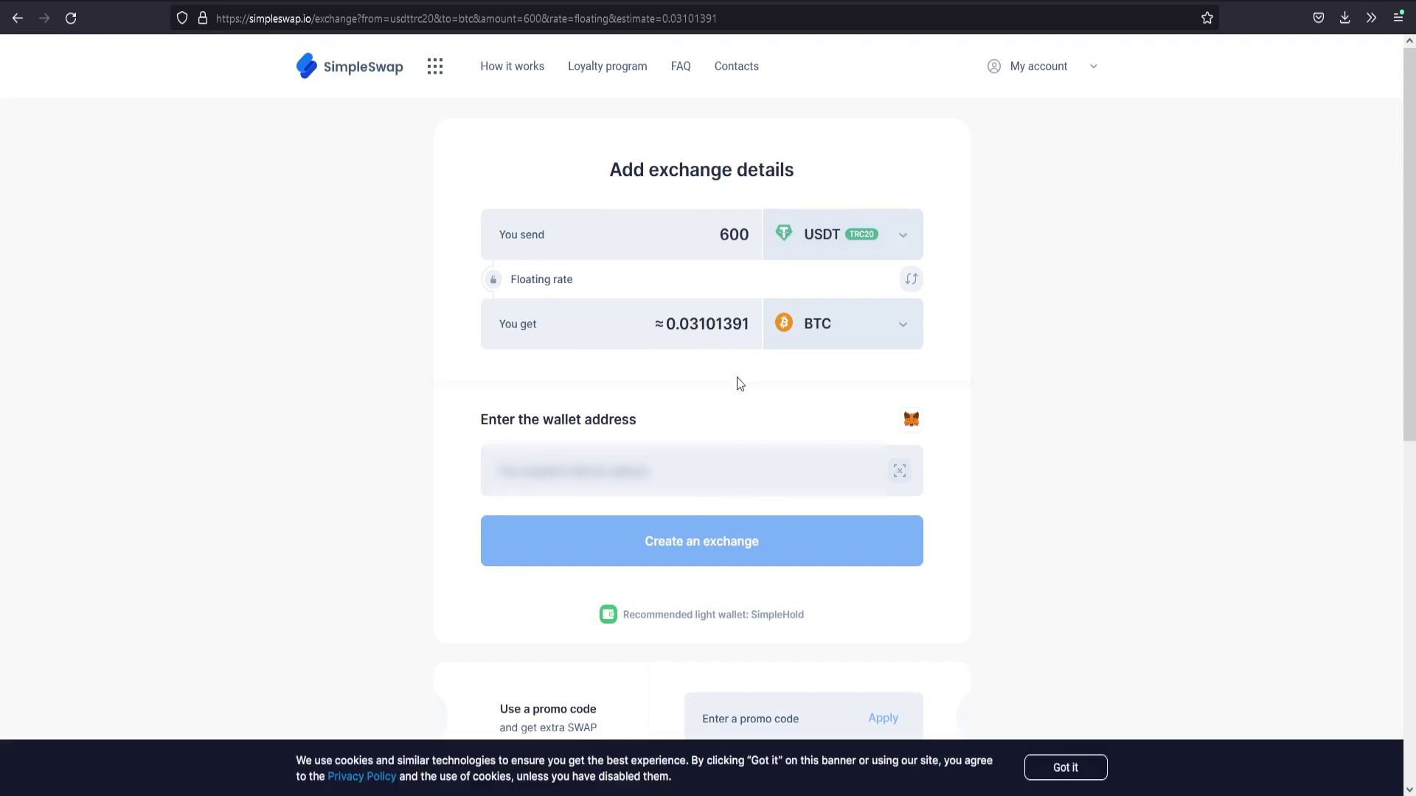
Paste the recipient Bitcoin wallet address, verify it, and create the exchange.
click(660, 488)
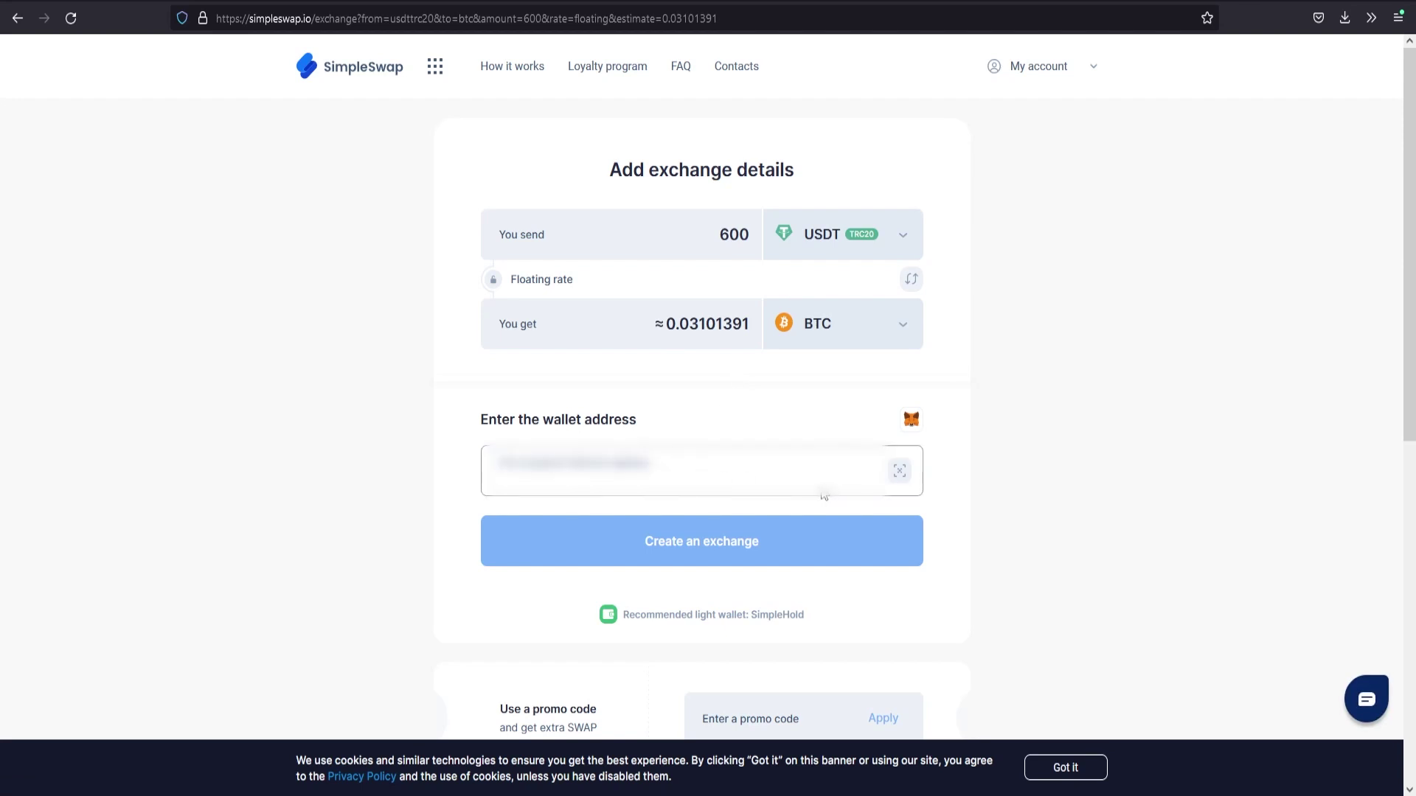
key(ctrl+v)
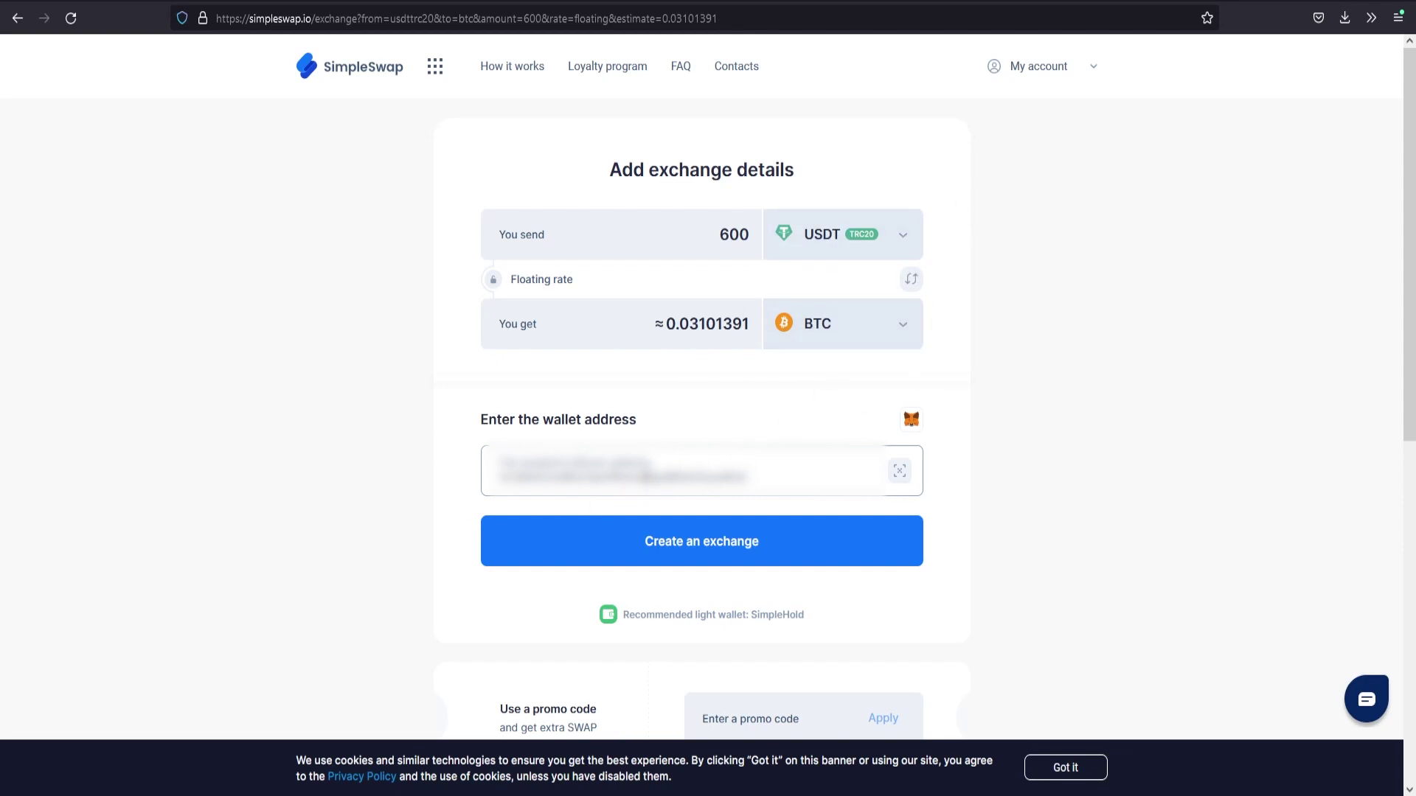
triple_click(692, 492)
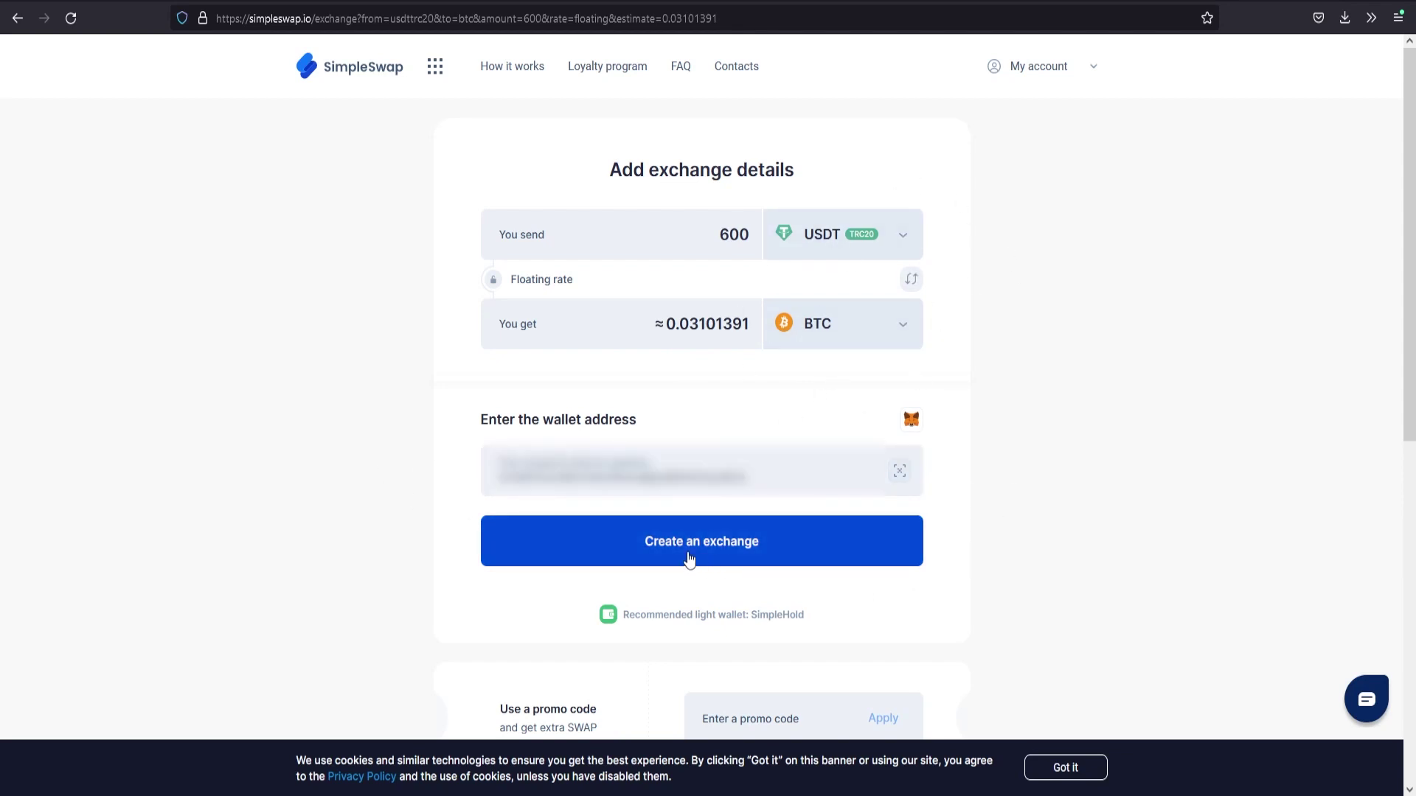
click(781, 560)
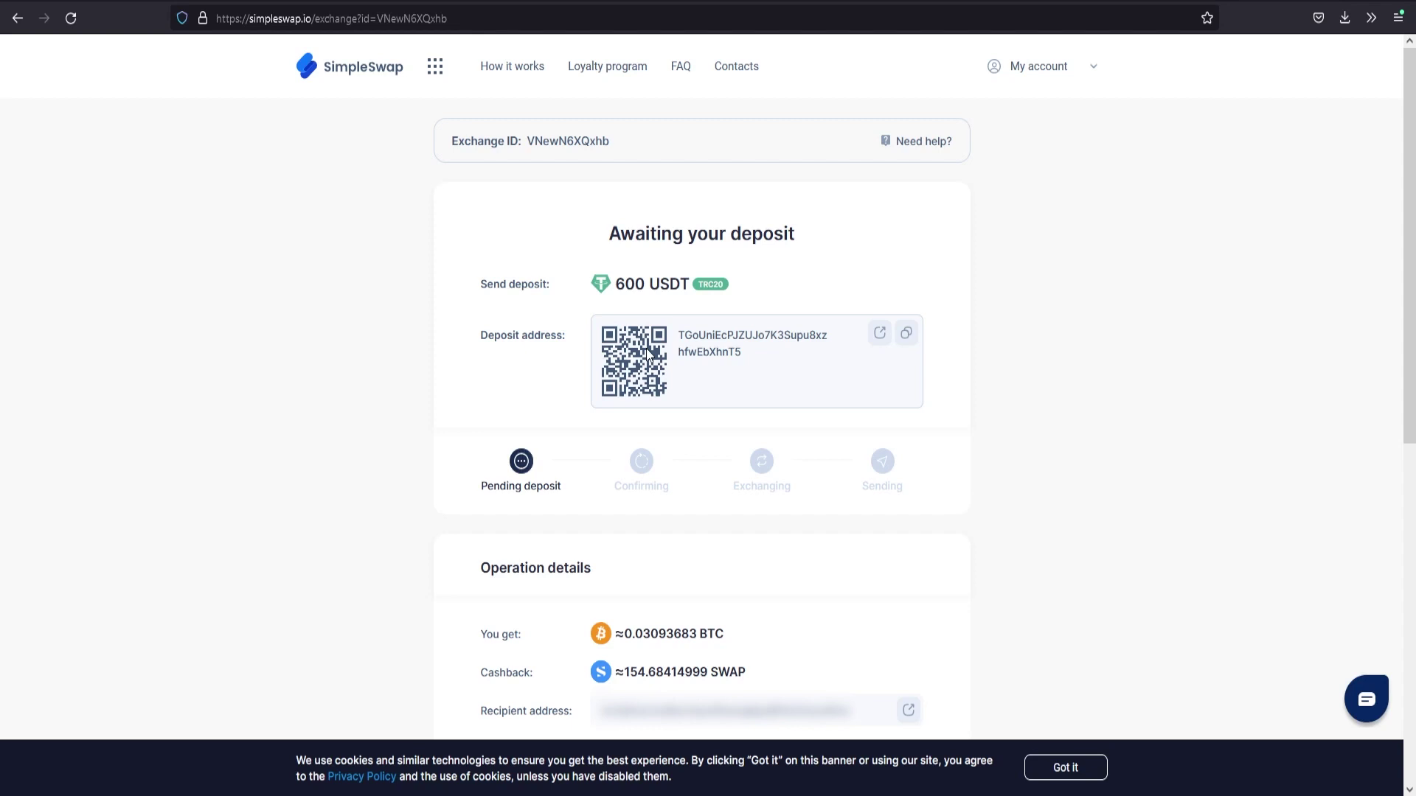
Set up a new exchange sending 573.89 USDT ERC20 for BTC.
click(383, 73)
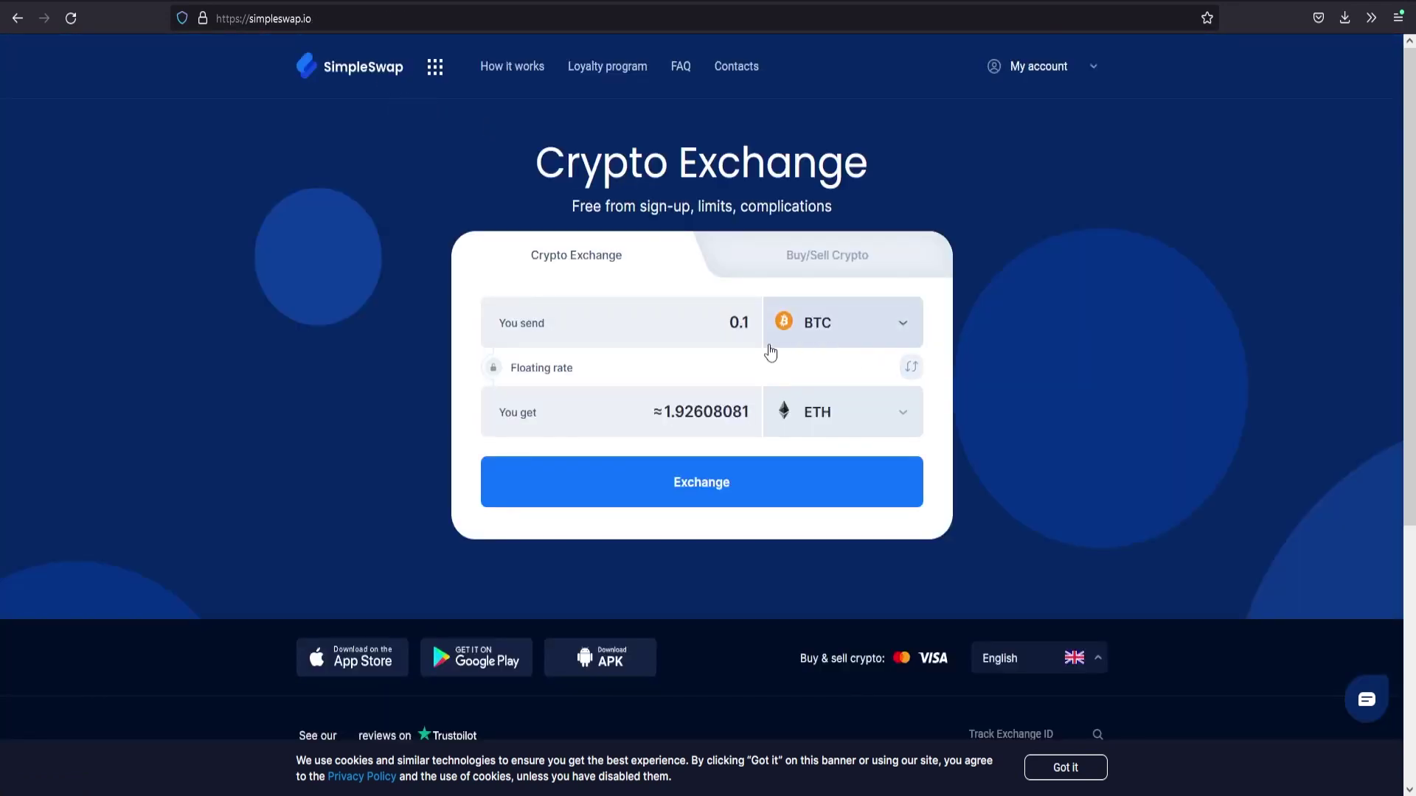
click(861, 328)
text(usdt)
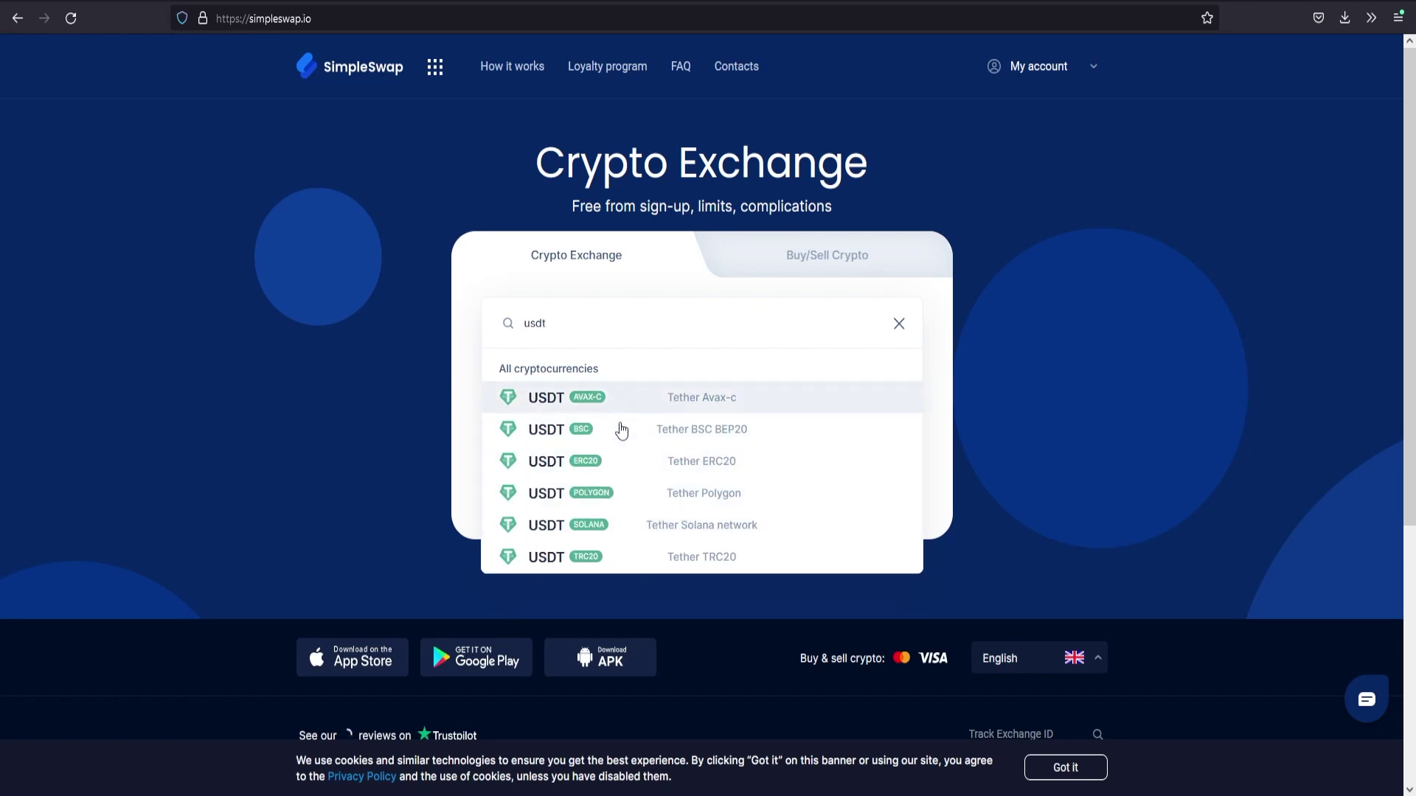
click(622, 464)
click(728, 323)
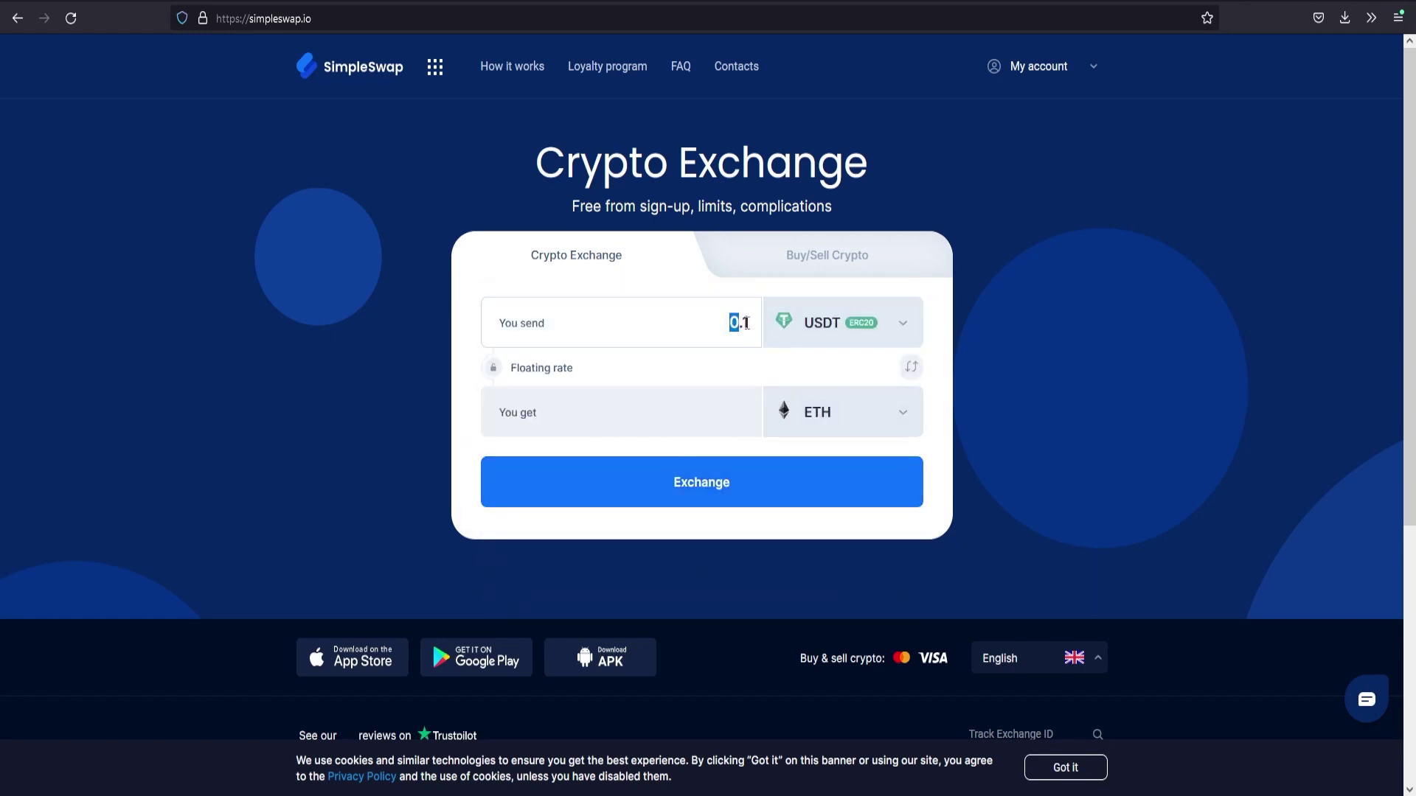
double_click(680, 328)
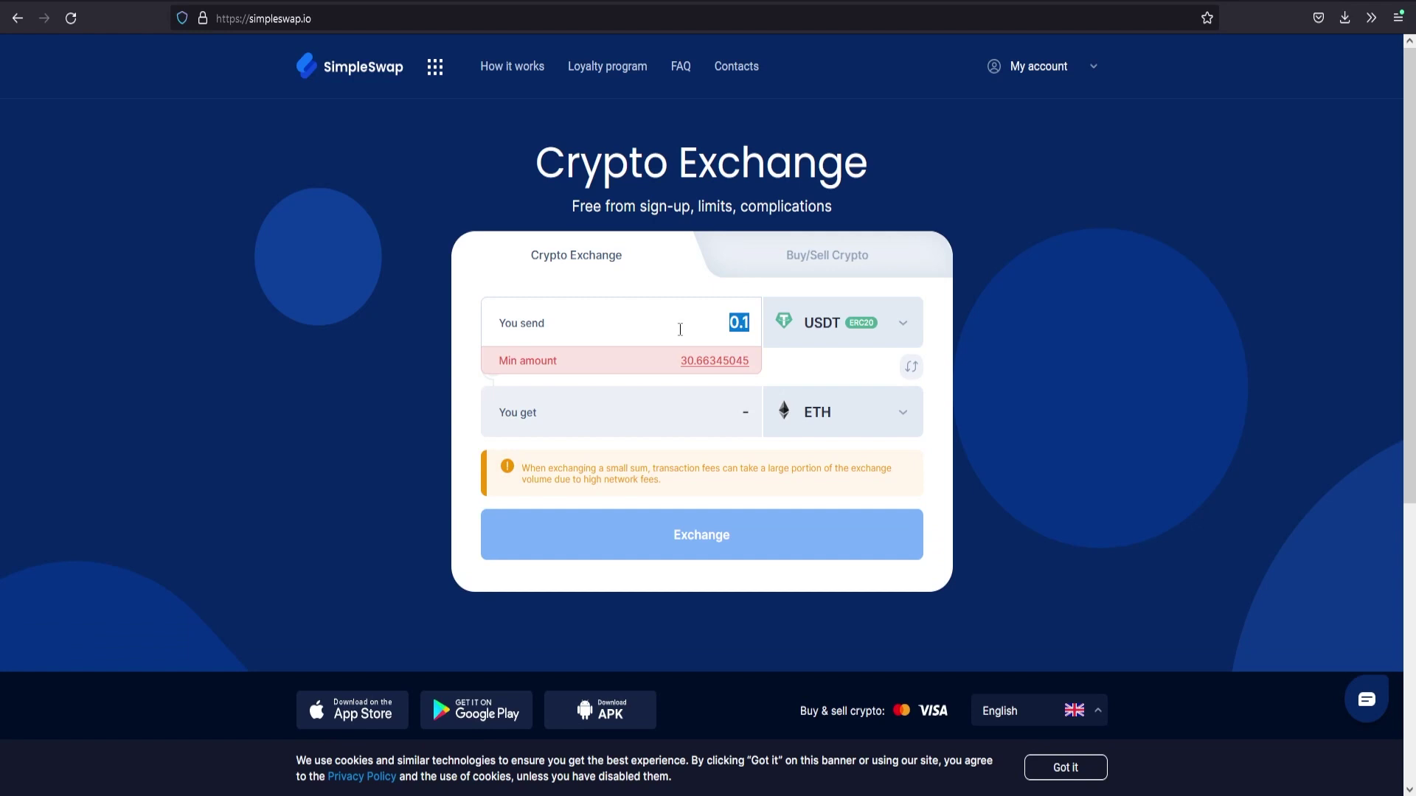
text(570)
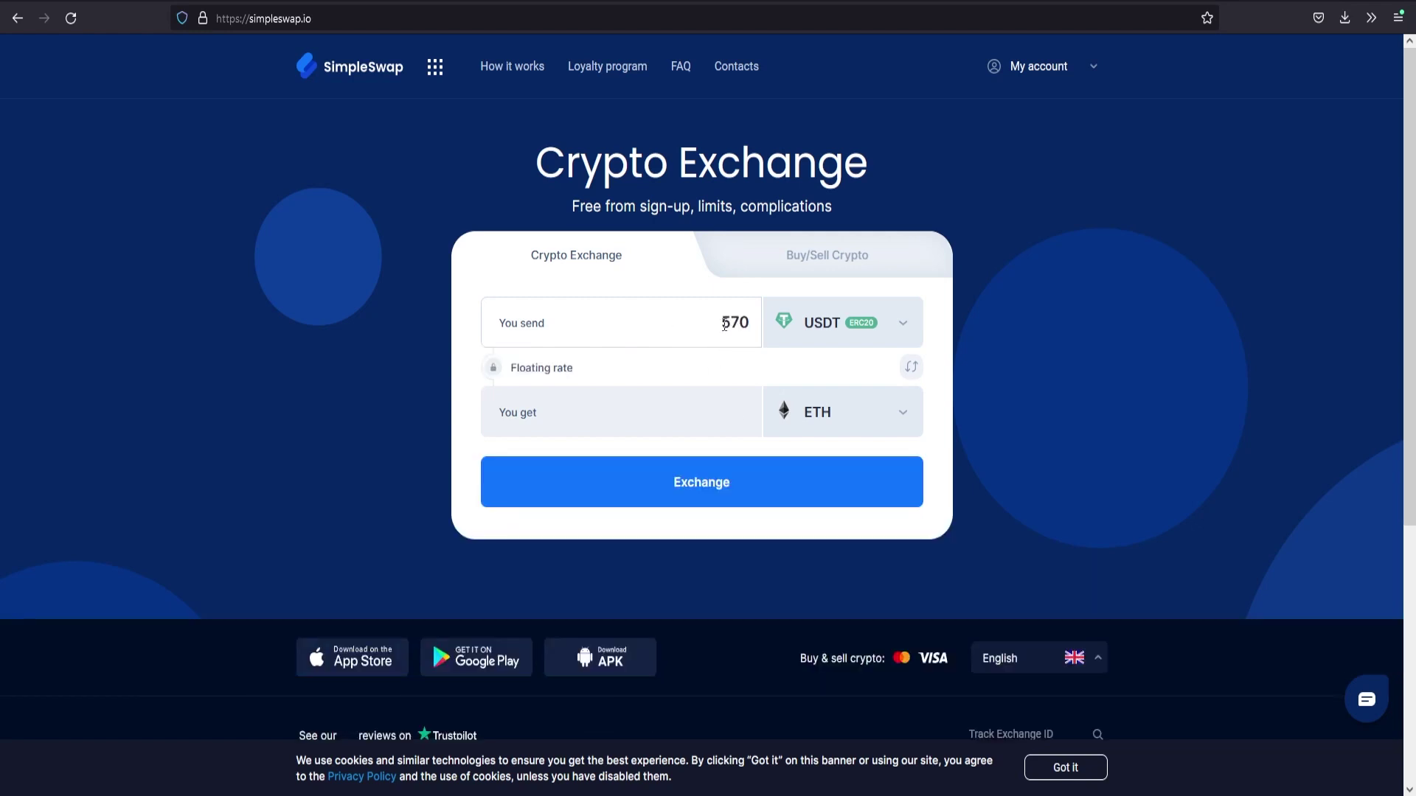
key(BackSpace)
text(3.89)
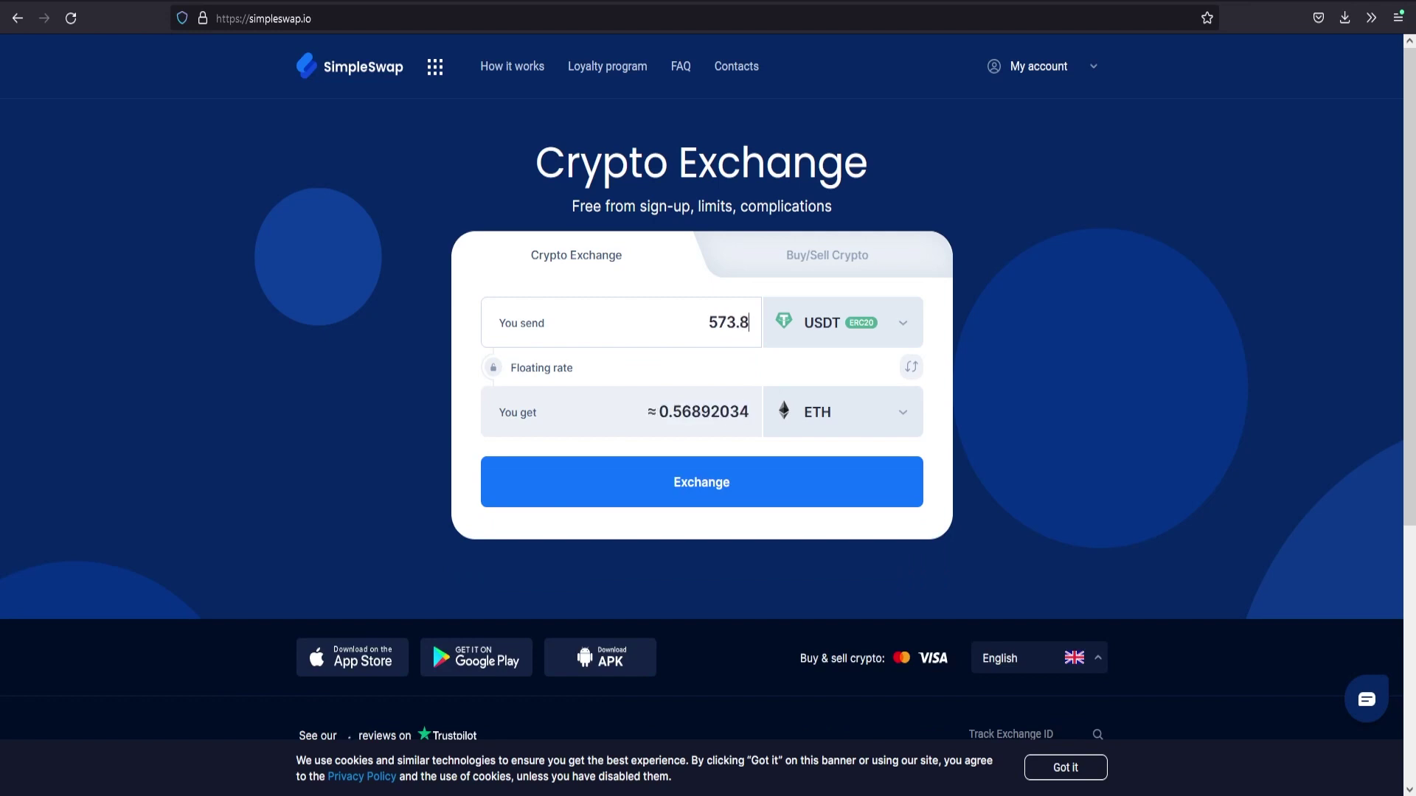
click(861, 419)
click(636, 487)
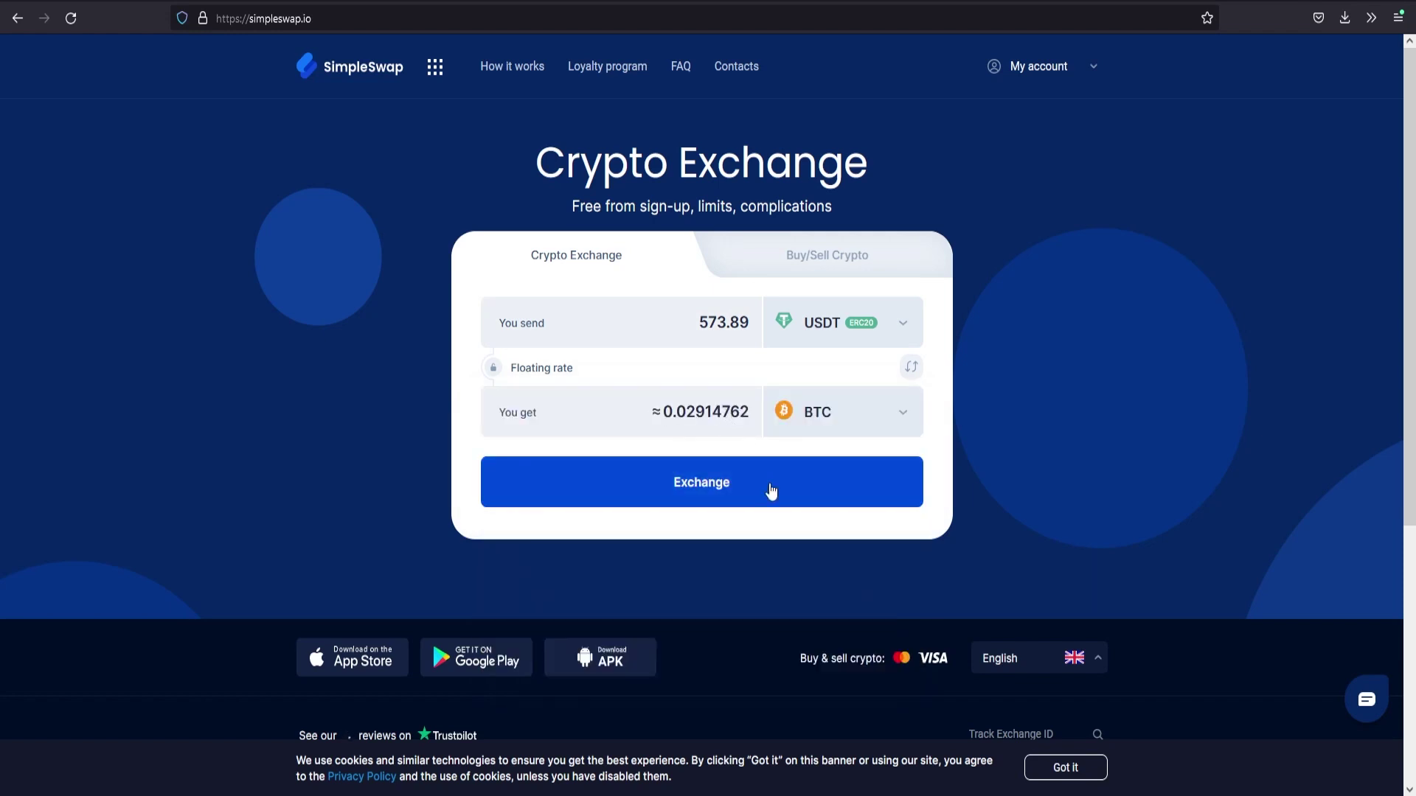
Paste the recipient Bitcoin address and create the 573.89 USDT ERC20 exchange.
click(727, 484)
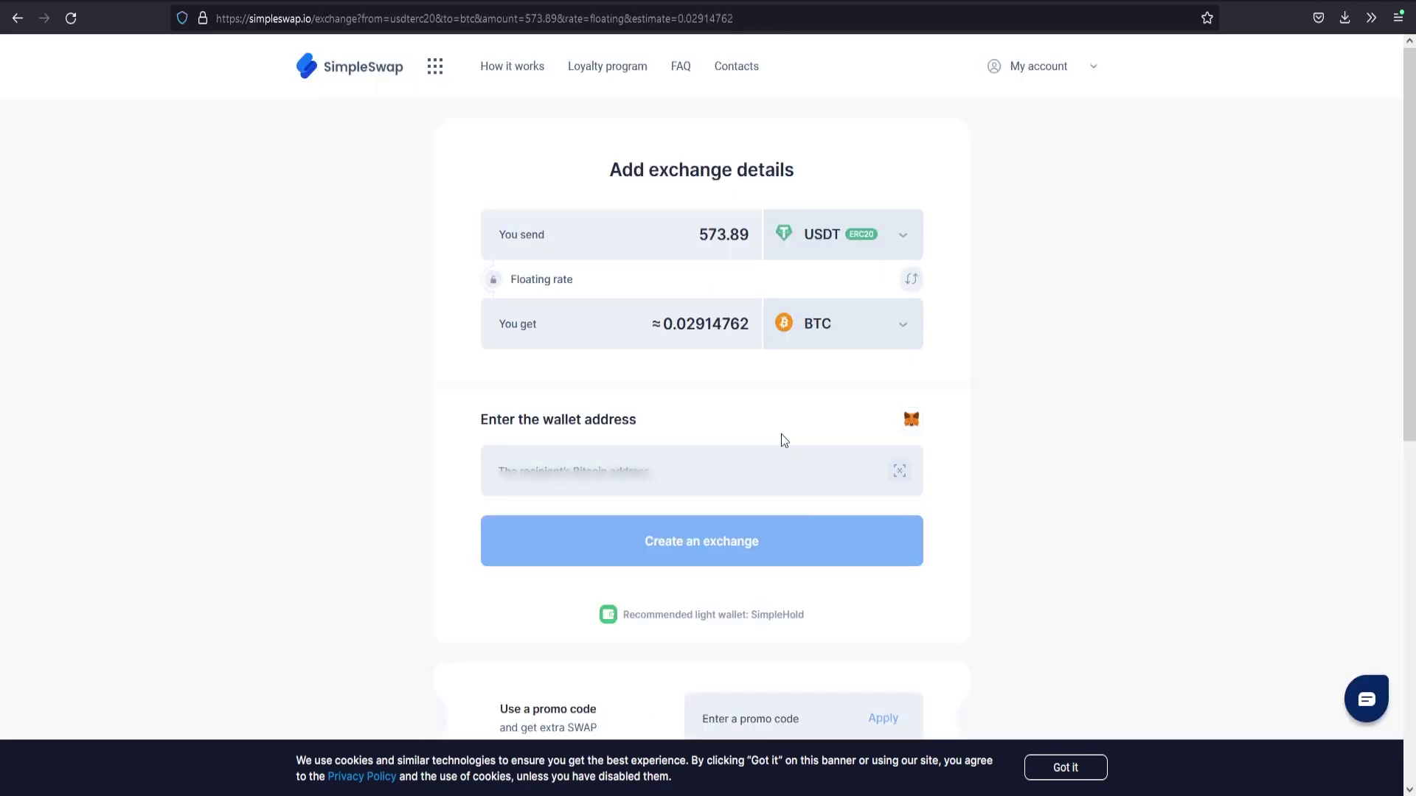
click(730, 469)
key(ctrl+v)
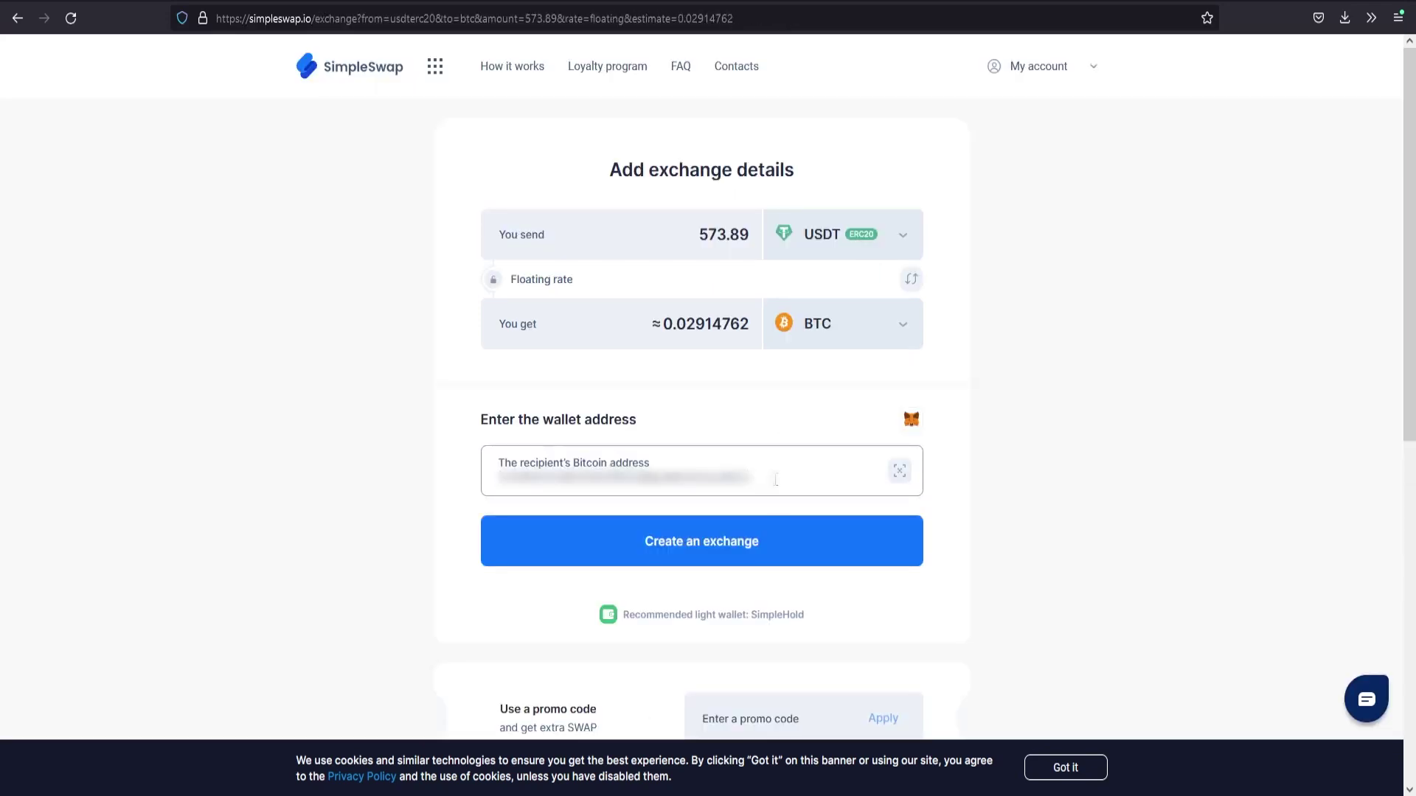
click(796, 539)
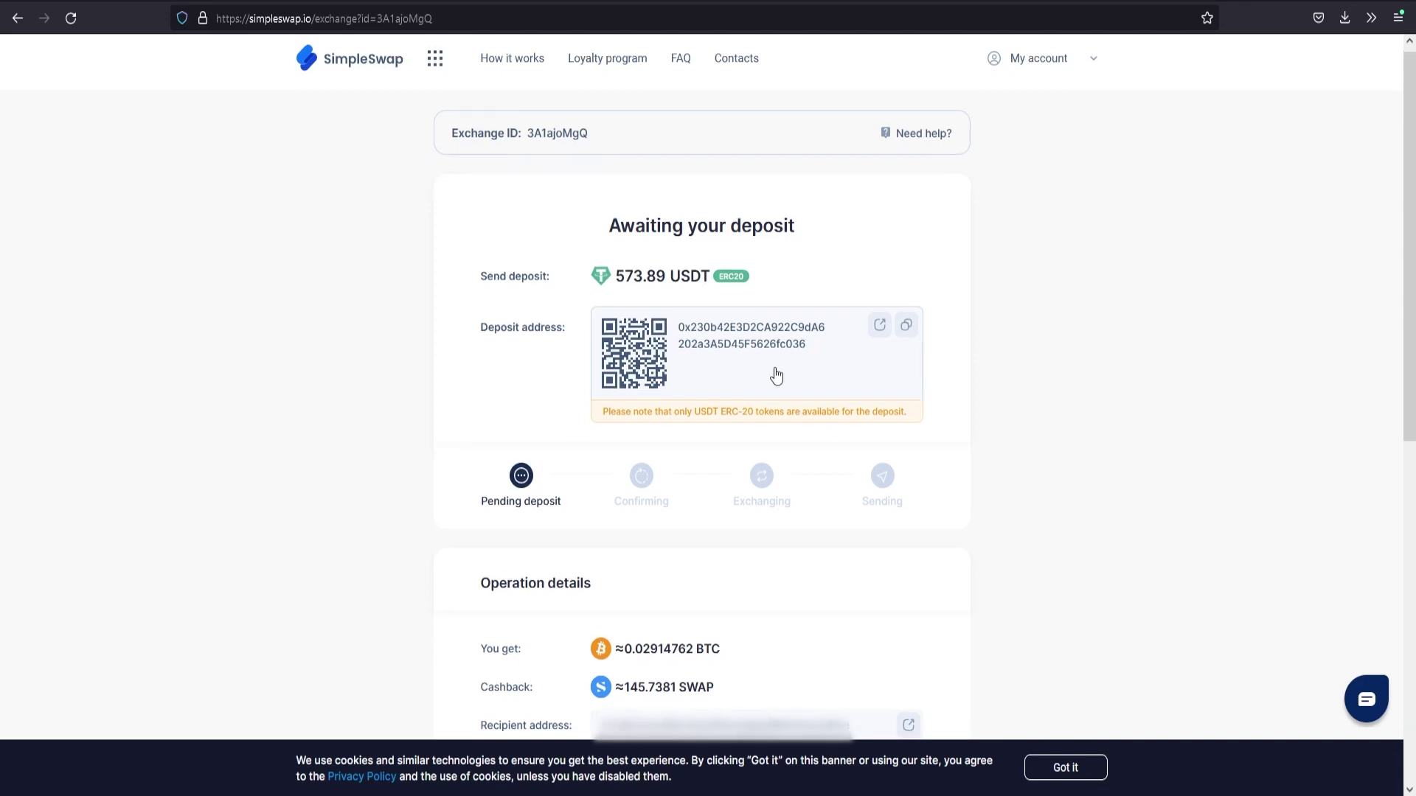
Scroll the pending exchange page to review its deposit address and operation details.
scroll(777, 363, down, 2)
scroll(777, 363, up, 2)
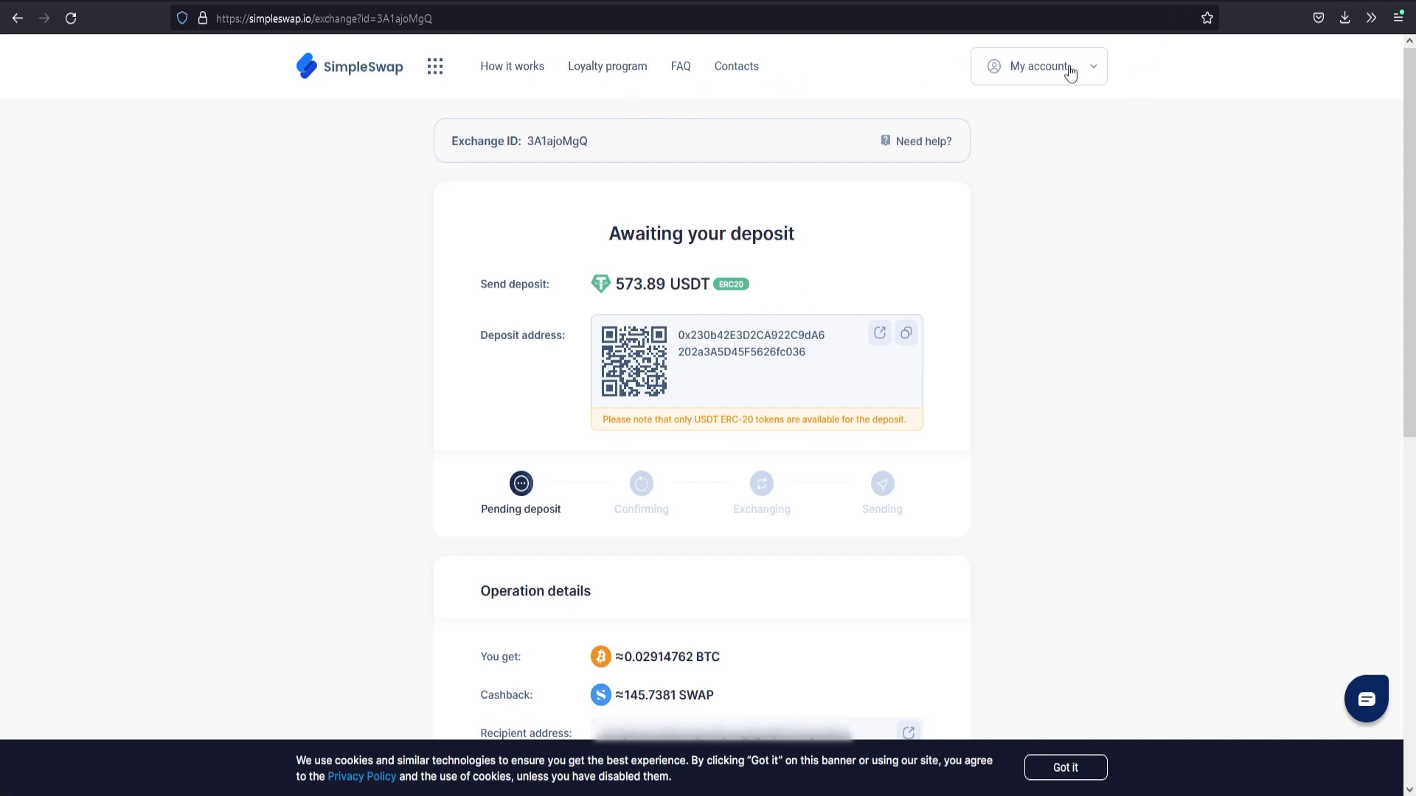
Go to the account overview through the account menu.
click(989, 68)
click(981, 186)
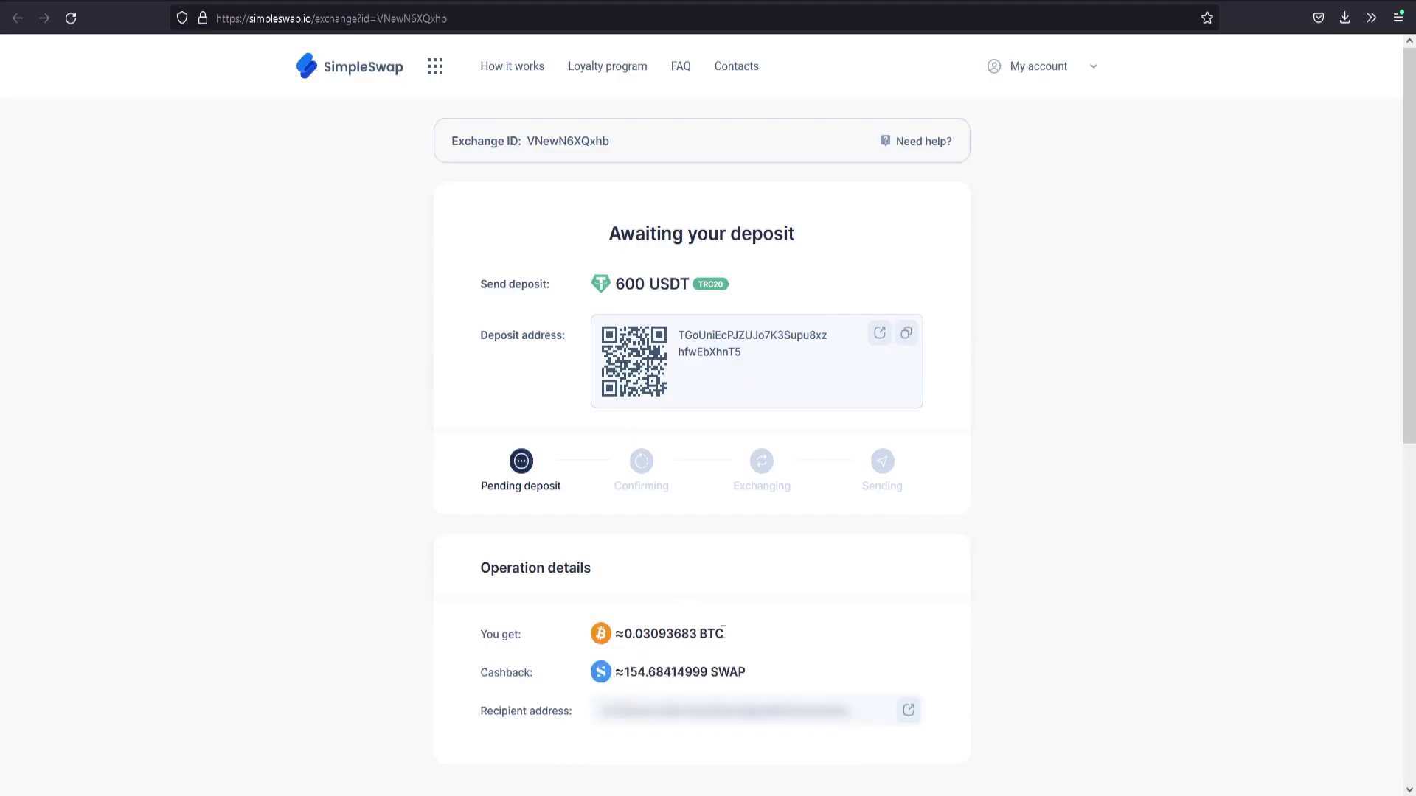
Point out the expected BTC amount while the 600 USDT TRC20 exchange advances to Sending.
drag(724, 634, 624, 634)
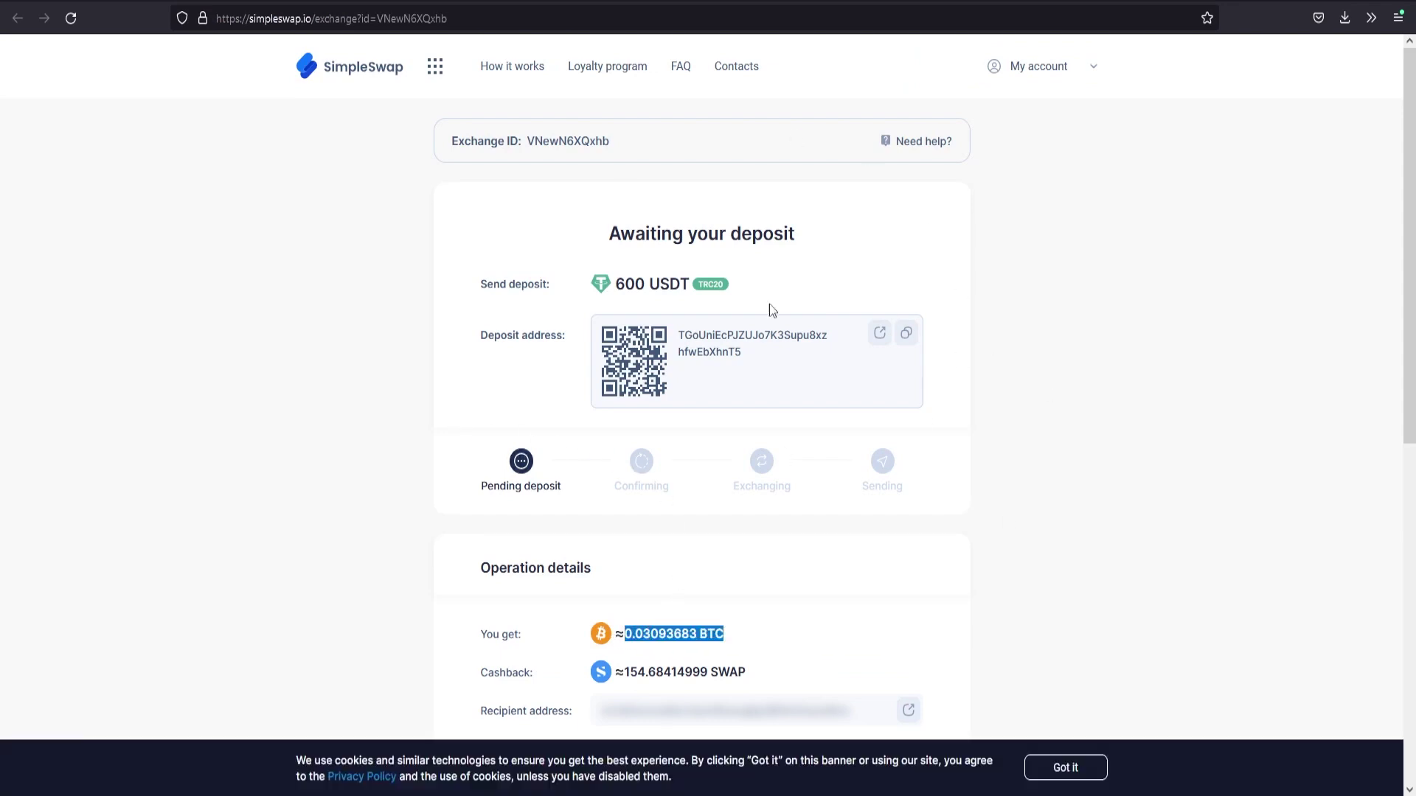
click(985, 472)
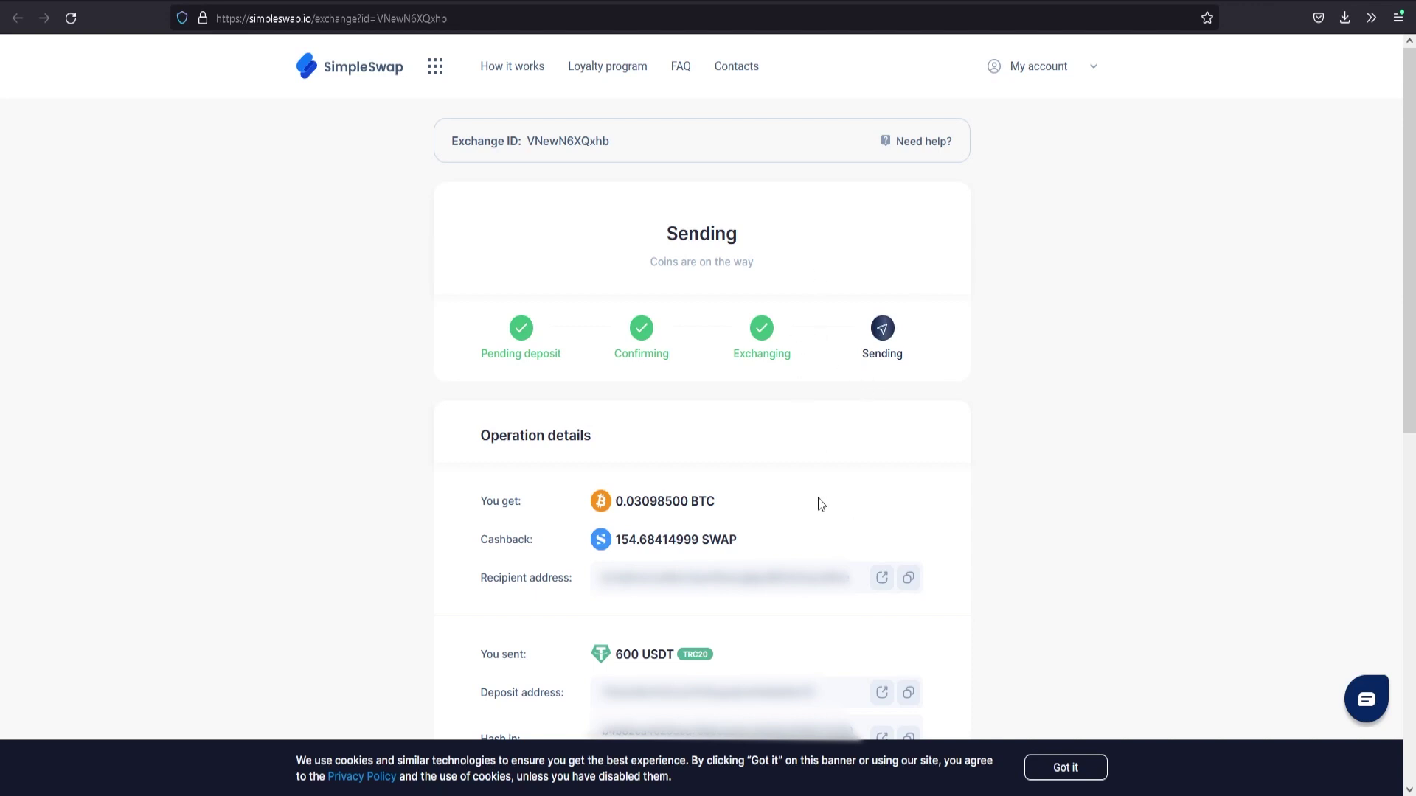
Reopen the 573.89 USDT ERC20 to BTC exchange from the account Overview's Recent Operations.
click(1032, 66)
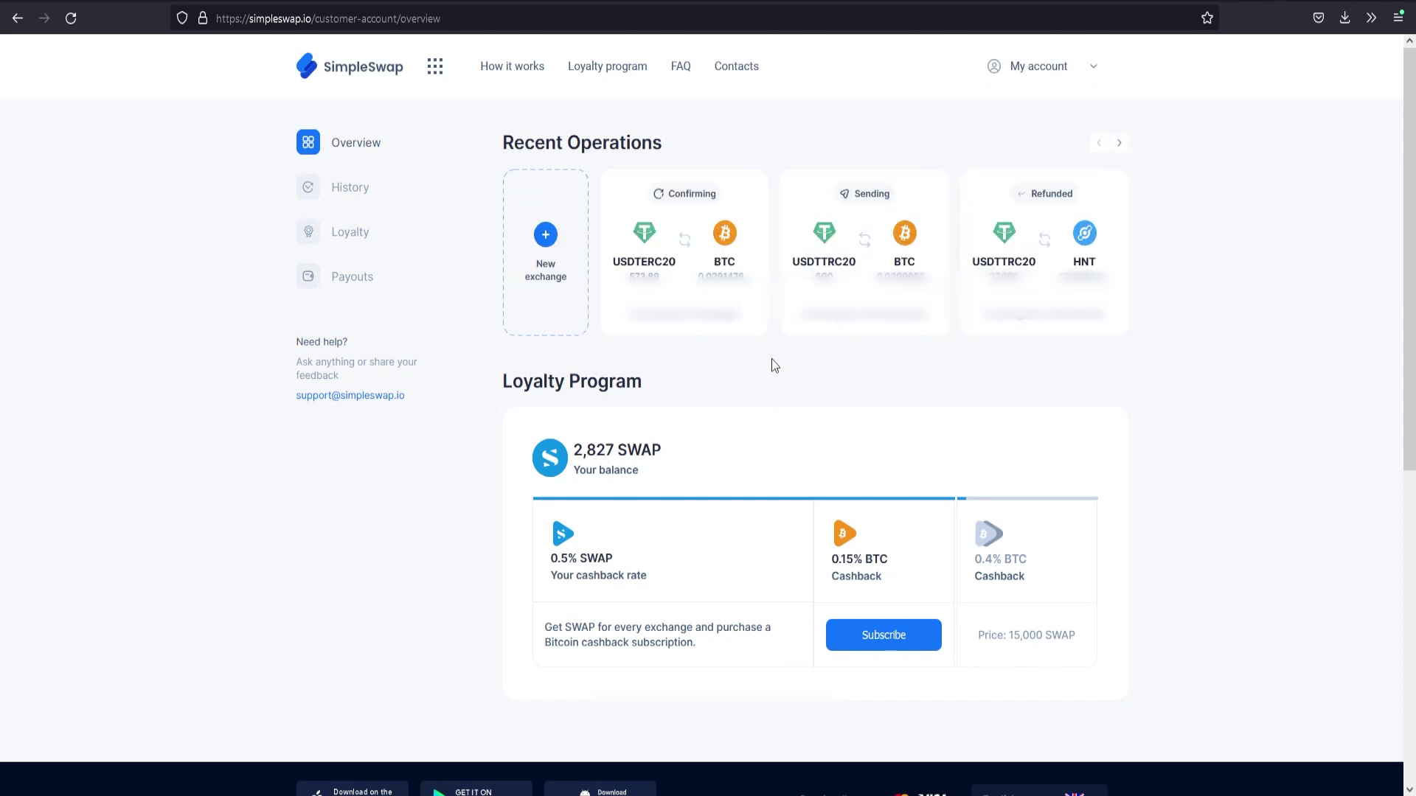
click(712, 272)
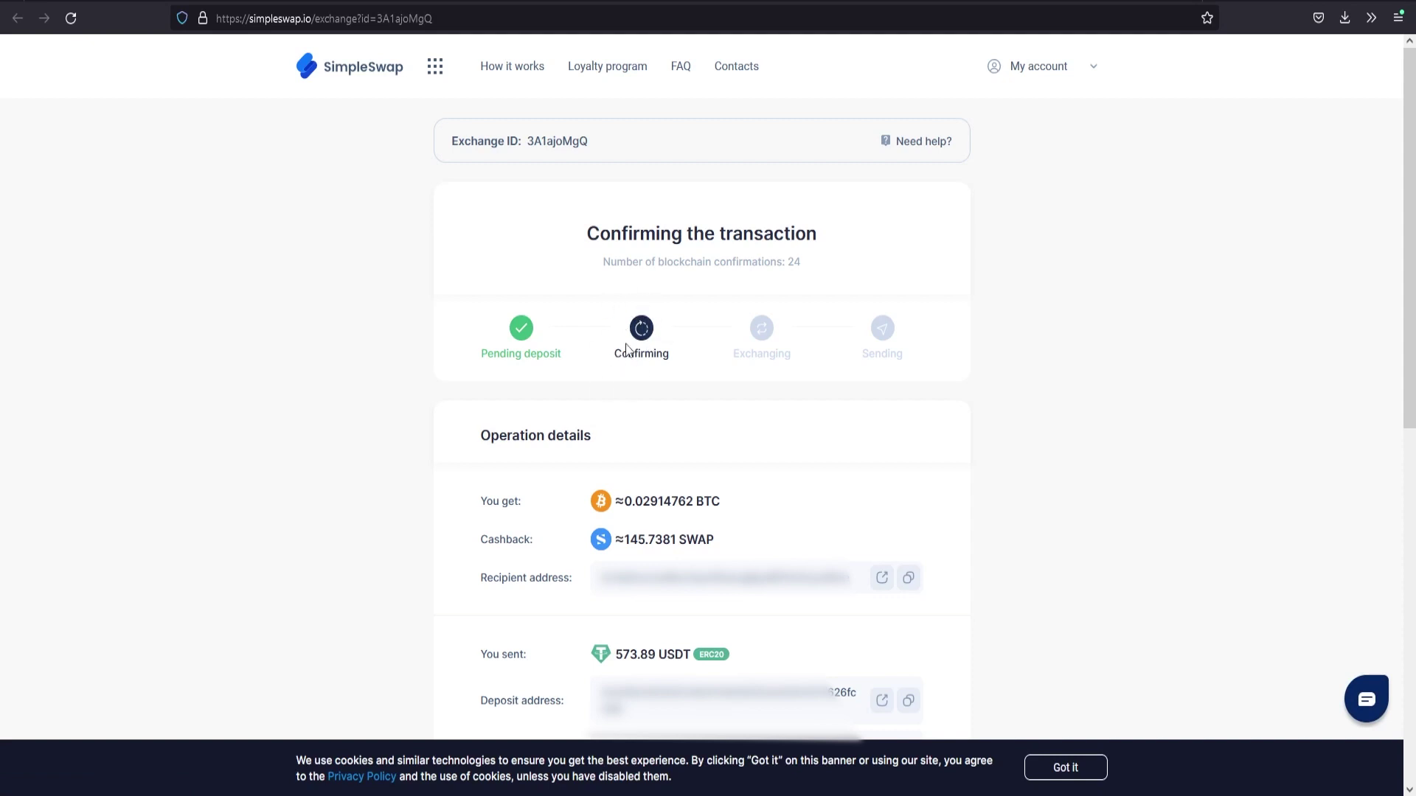
Highlight the ERC20 exchange's blockchain confirmations line and its count of 24.
drag(640, 256, 798, 262)
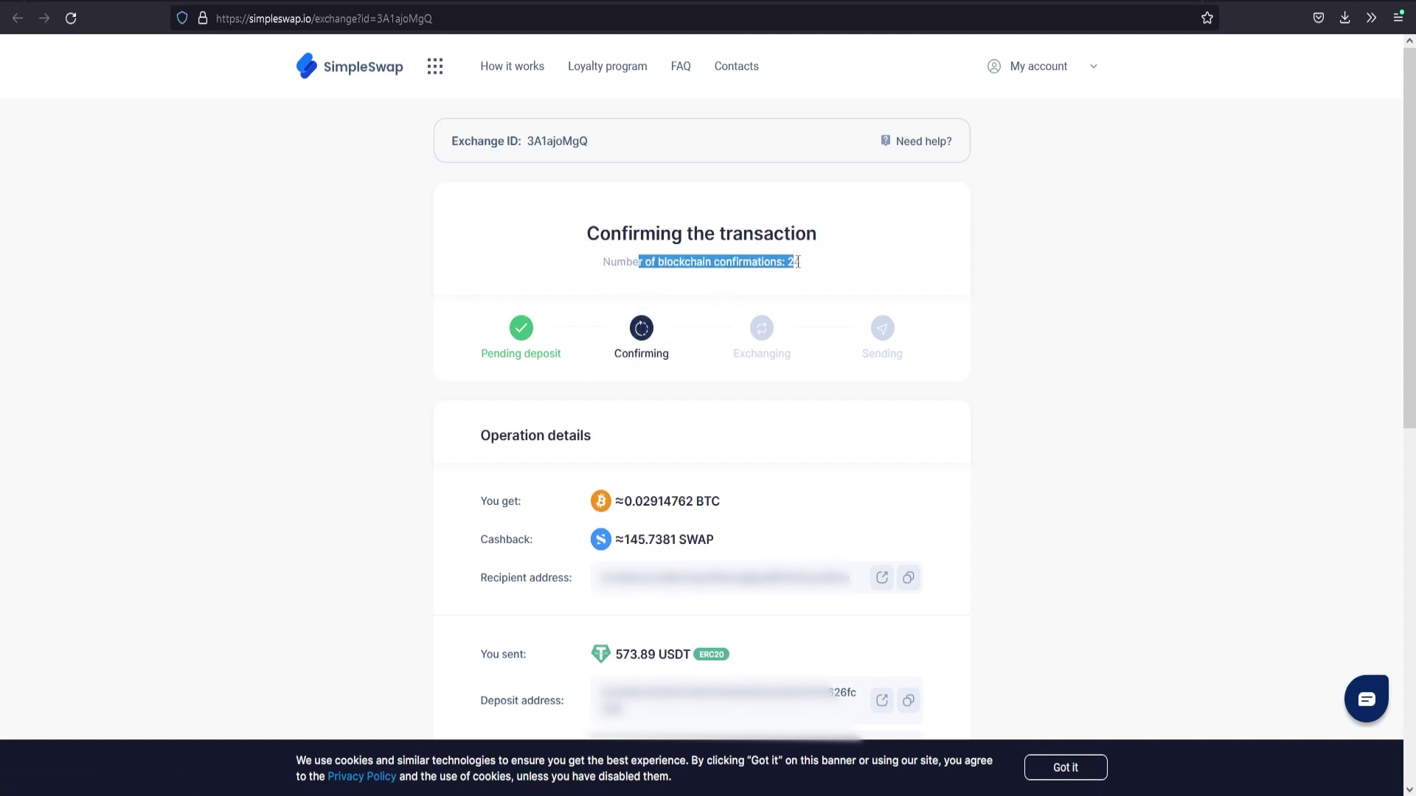
click(795, 263)
double_click(794, 263)
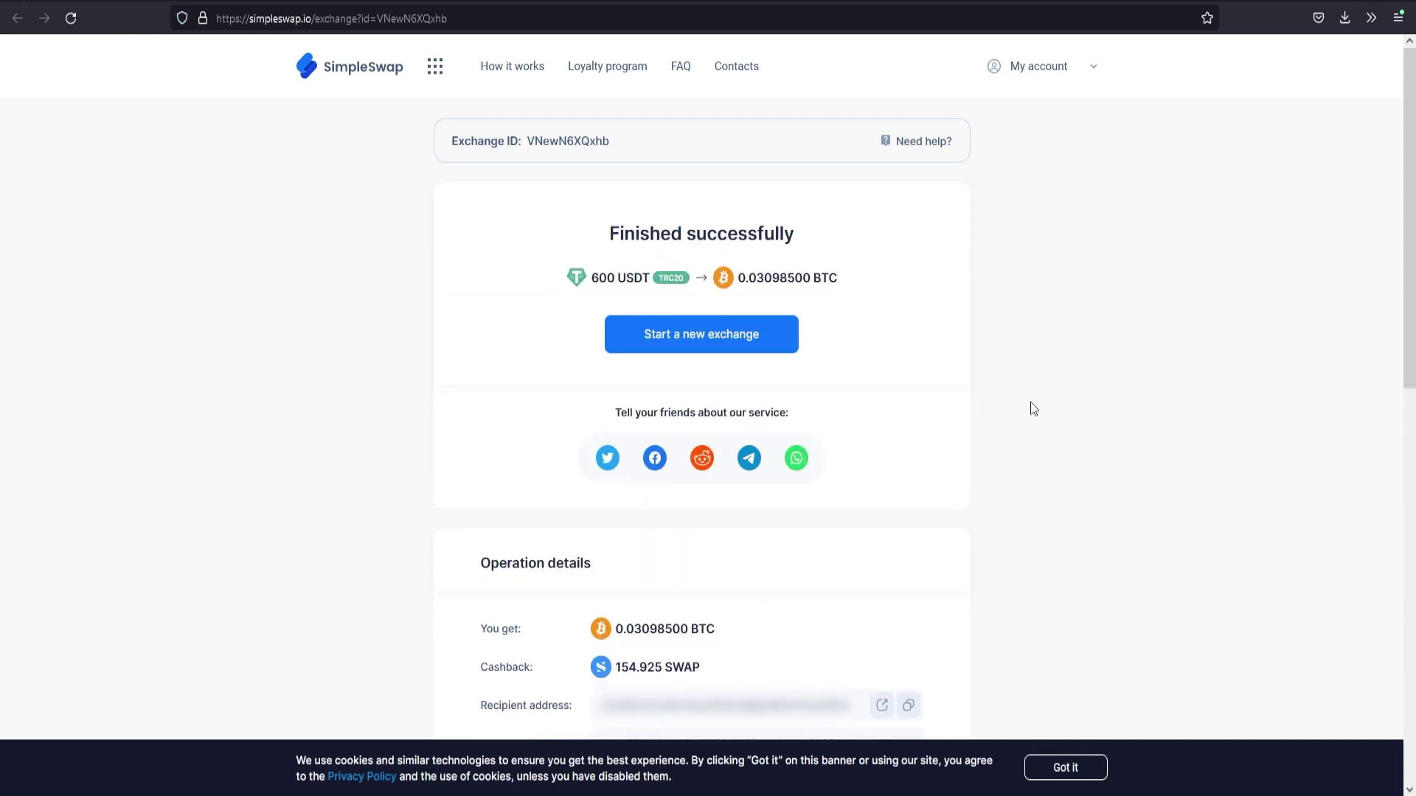
Highlight the 600 USDT TRC20 exchange's Finished successfully status heading.
drag(609, 233, 795, 233)
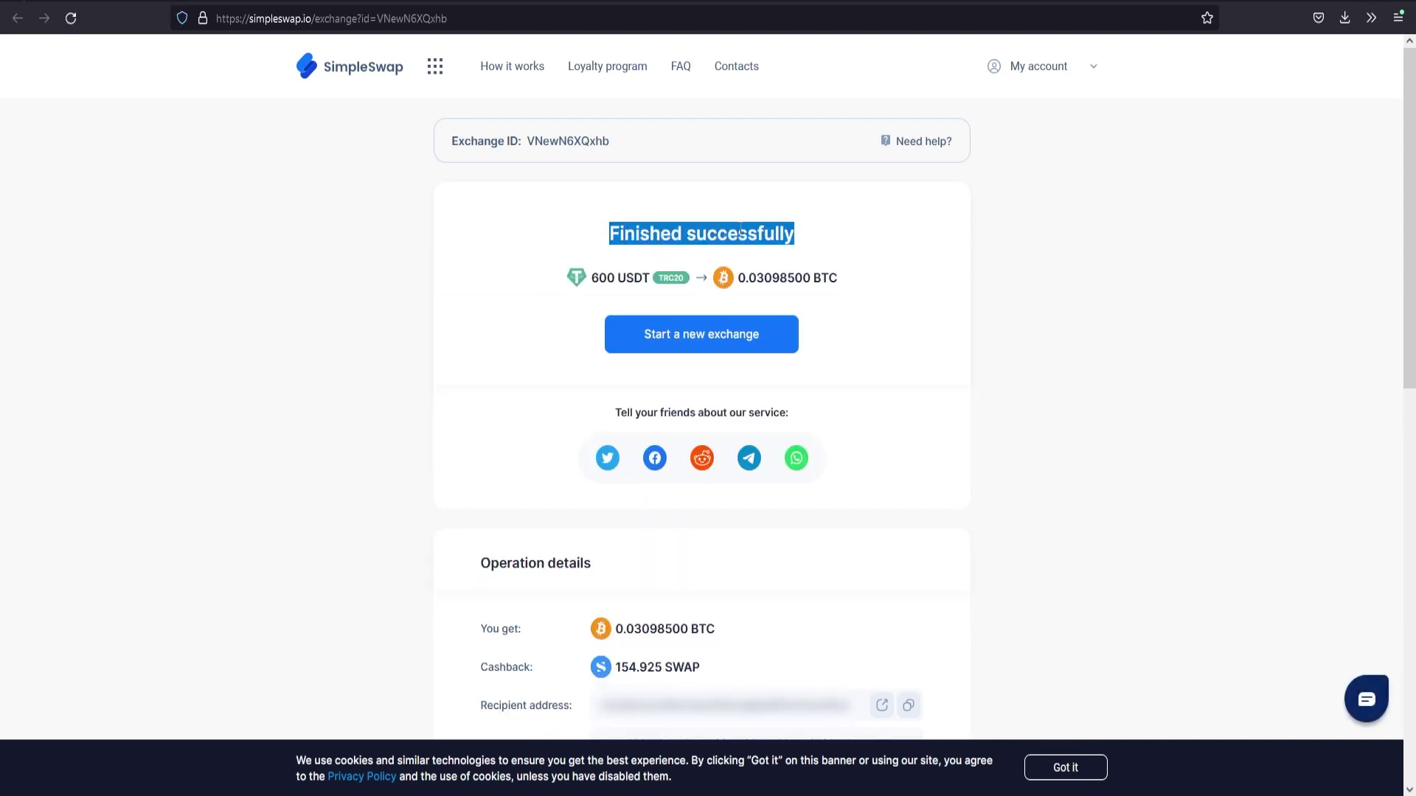